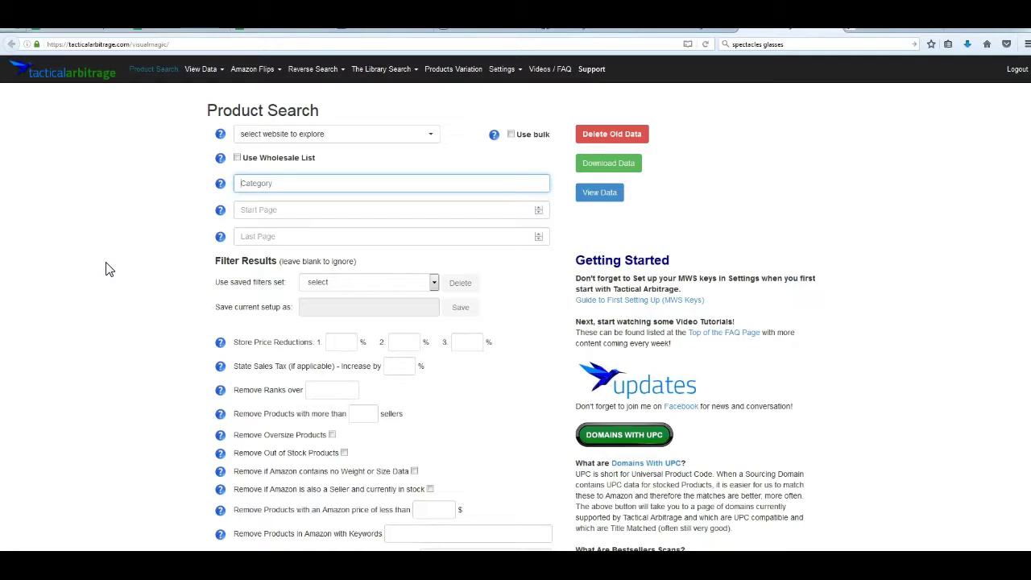
Choose abebooks.com (UPC/EAN Search) as the website to explore in the product search
scroll(200, 265, down, 2)
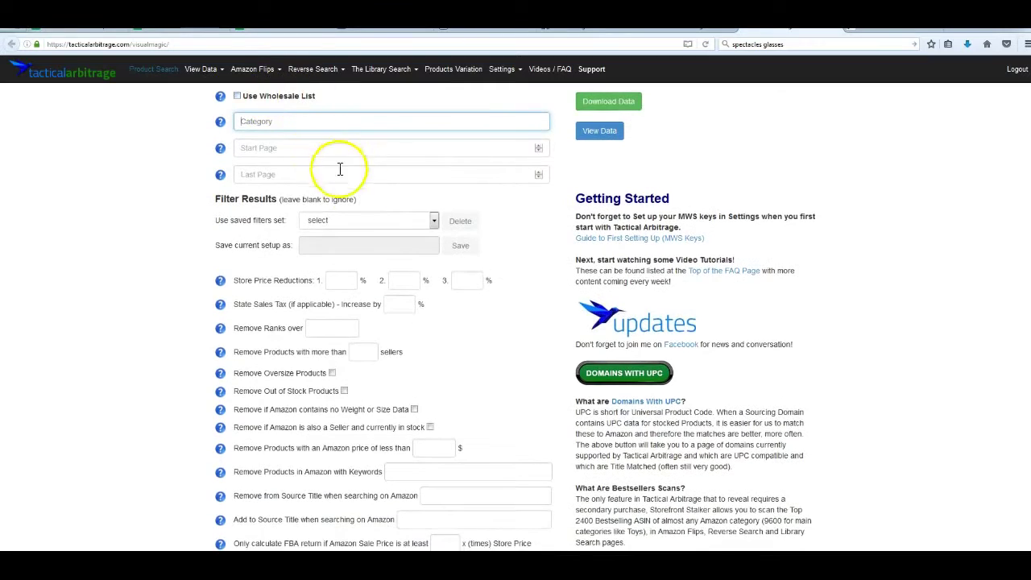
scroll(347, 176, up, 2)
click(317, 138)
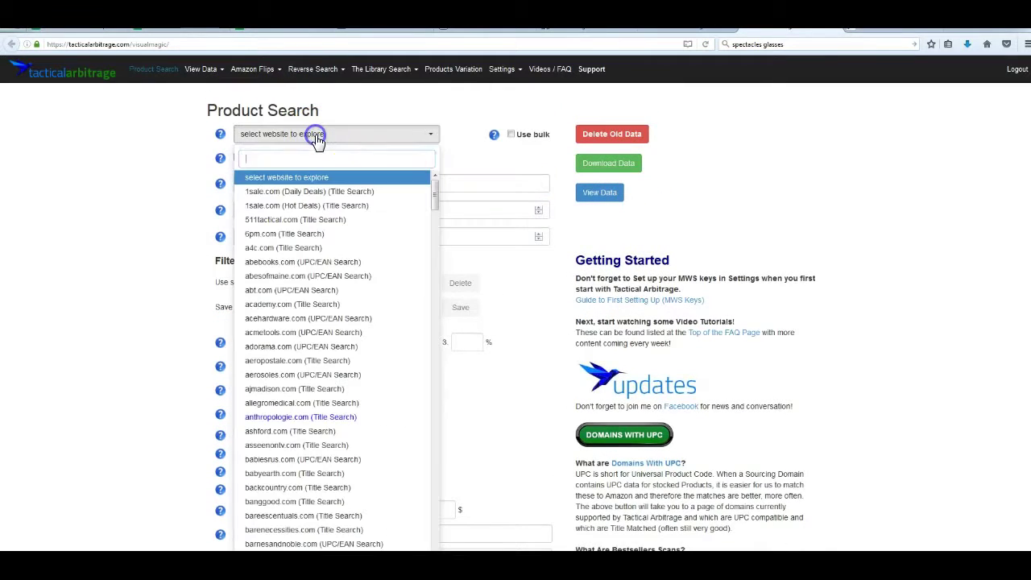
text(a)
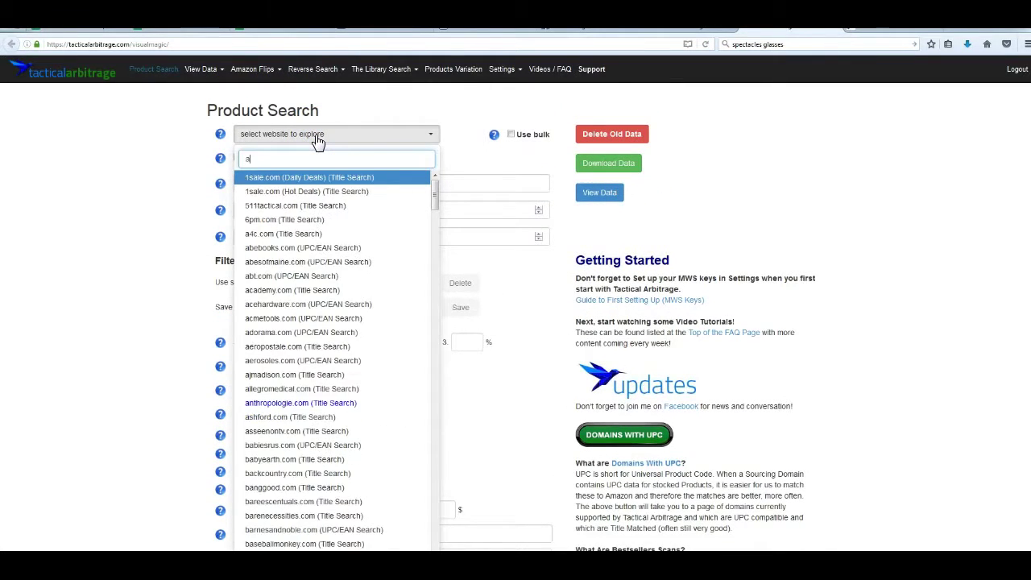
text(b)
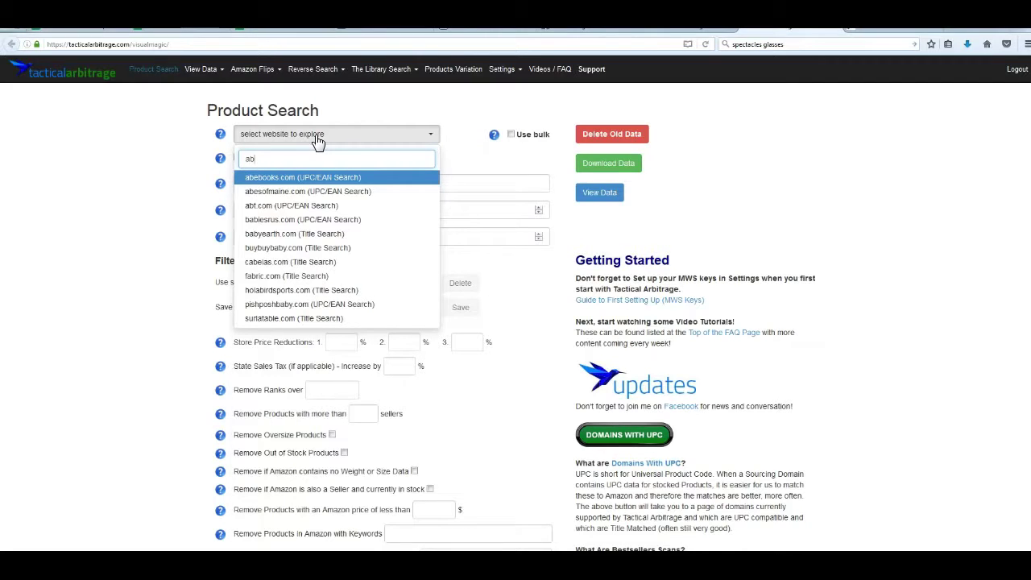
click(365, 179)
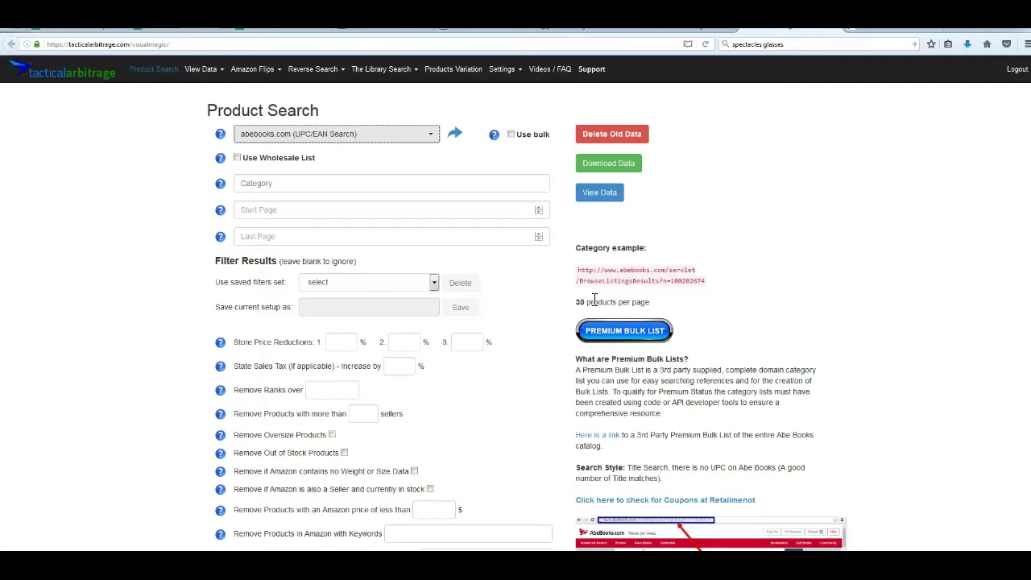
Fill the category field with the example AbeBooks category URL
click(594, 273)
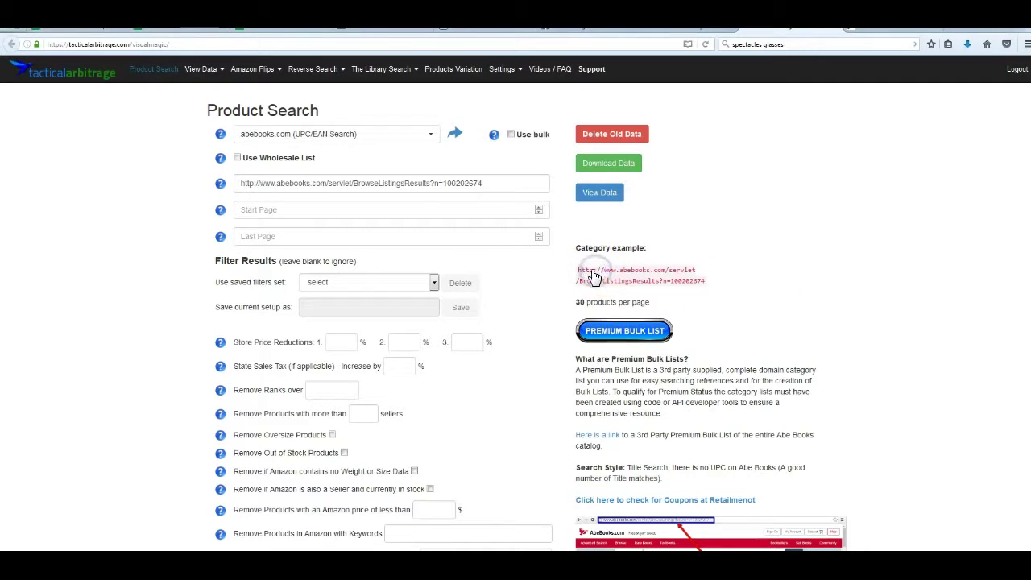
click(461, 183)
key(ctrl+a)
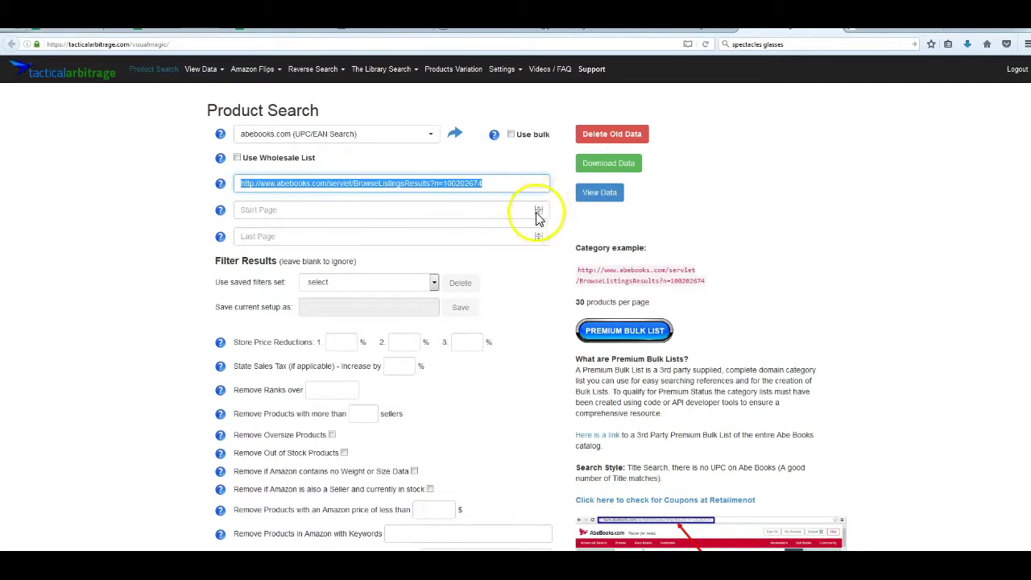
click(517, 185)
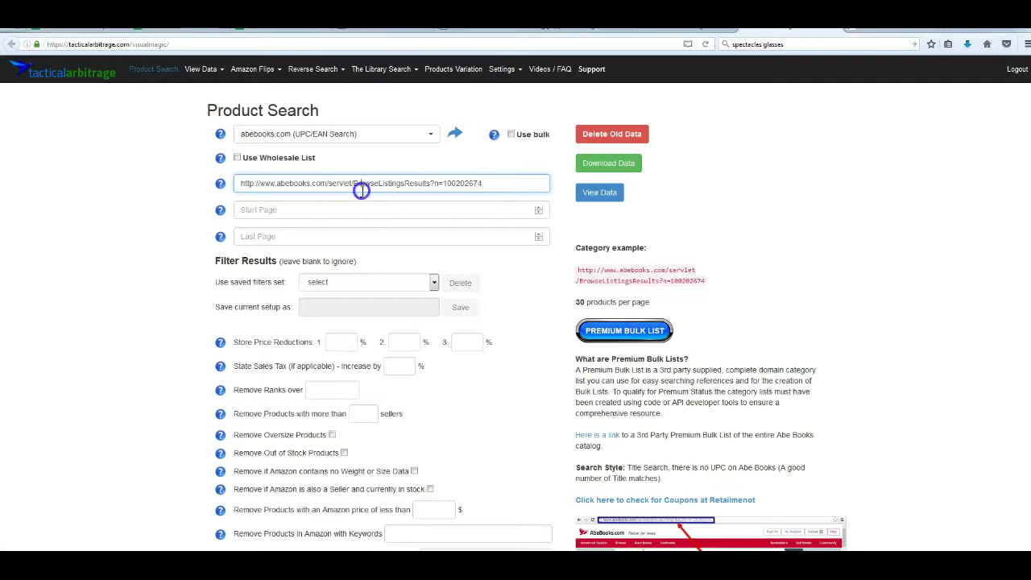
Select the whole example URL in the category field and clear it
click(240, 185)
triple_click(496, 185)
click(497, 185)
triple_click(498, 185)
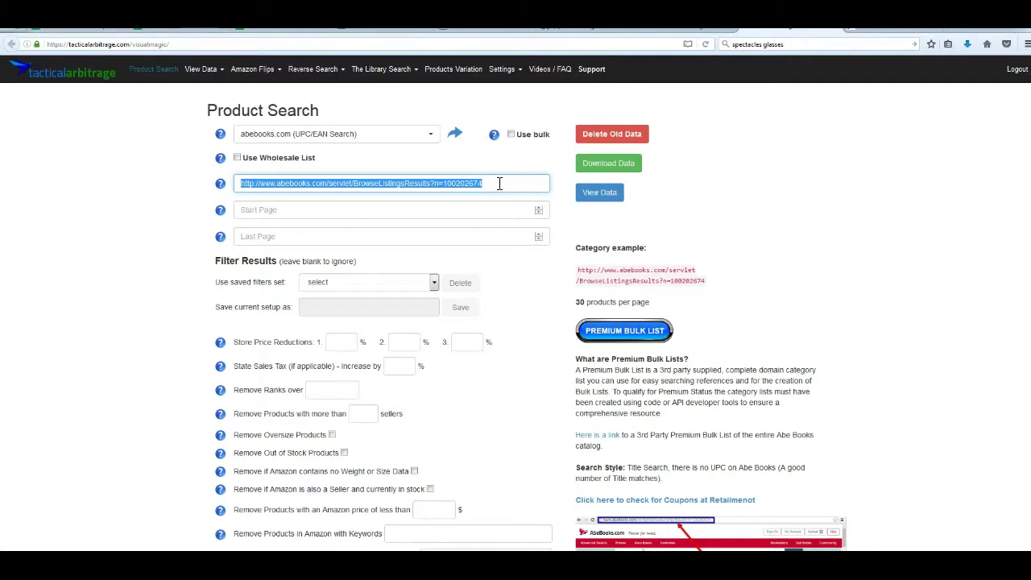
key(BackSpace)
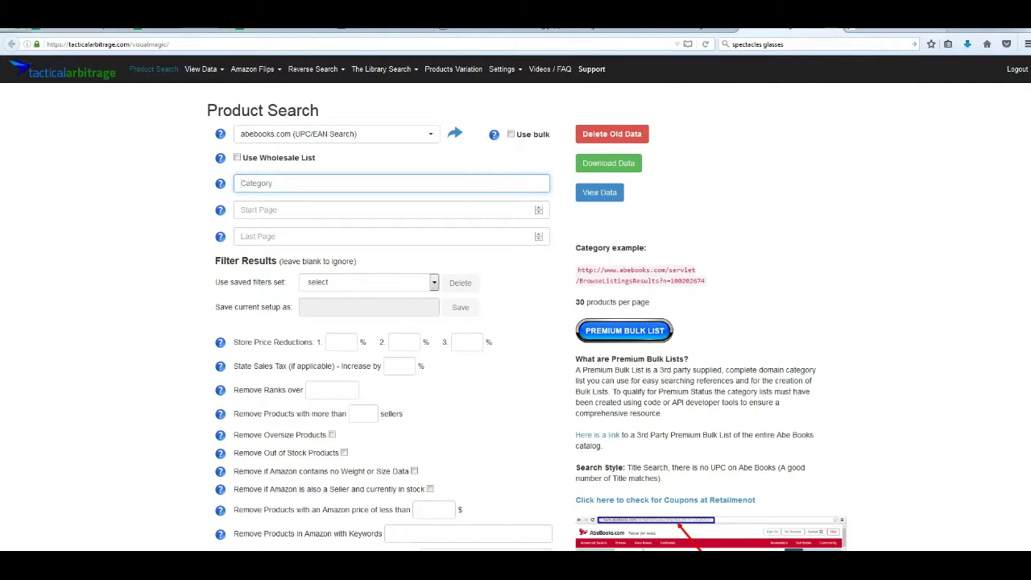
Switch to the AbeBooks Dictionaries listing and refine its results to New Books
click(925, 33)
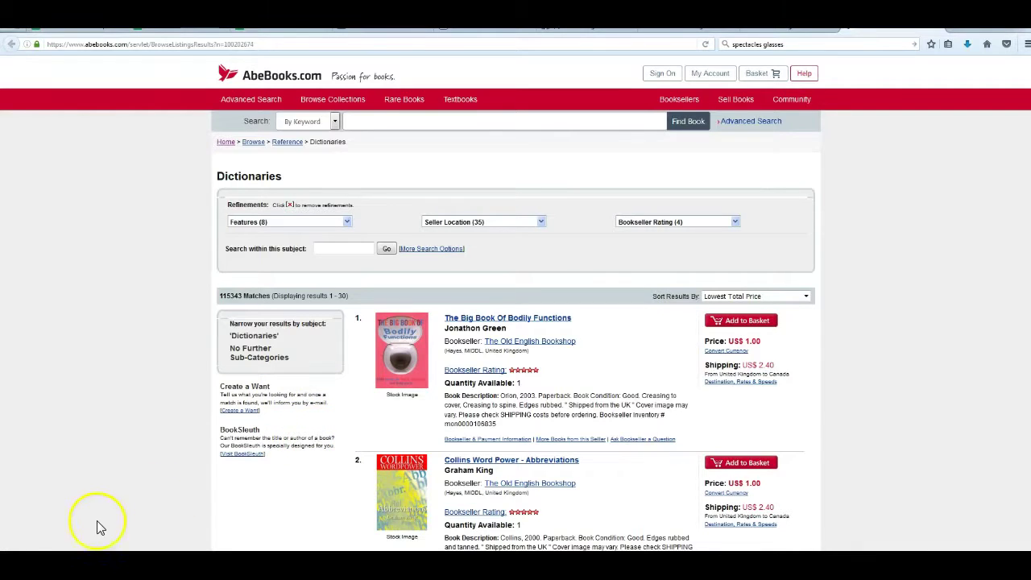
click(84, 334)
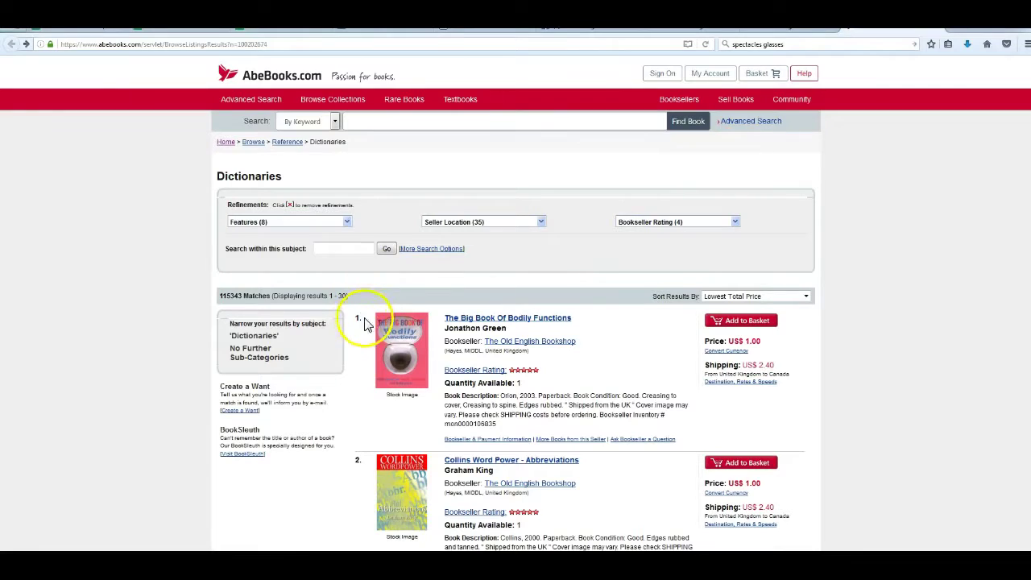
click(339, 225)
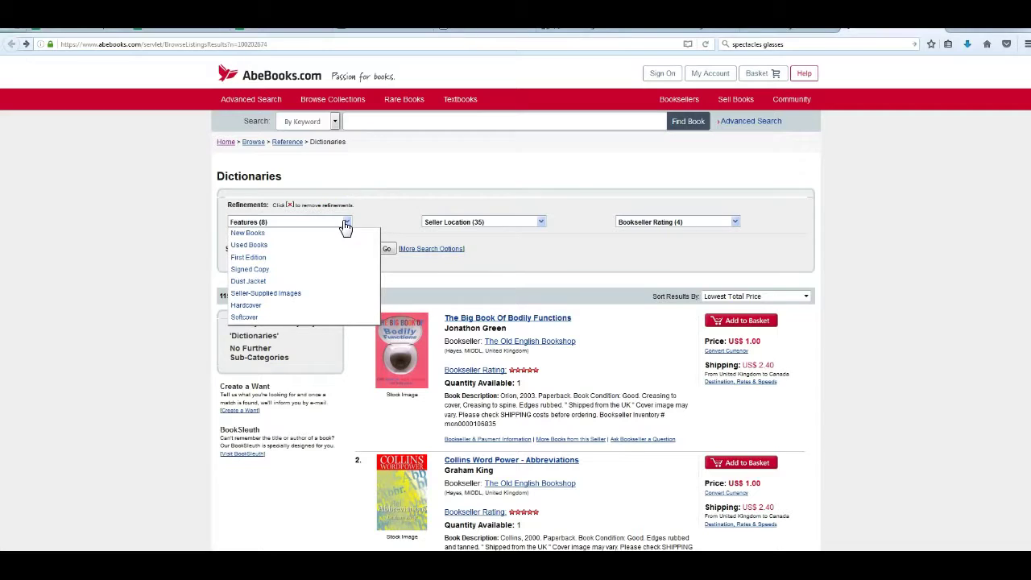
click(257, 234)
click(415, 208)
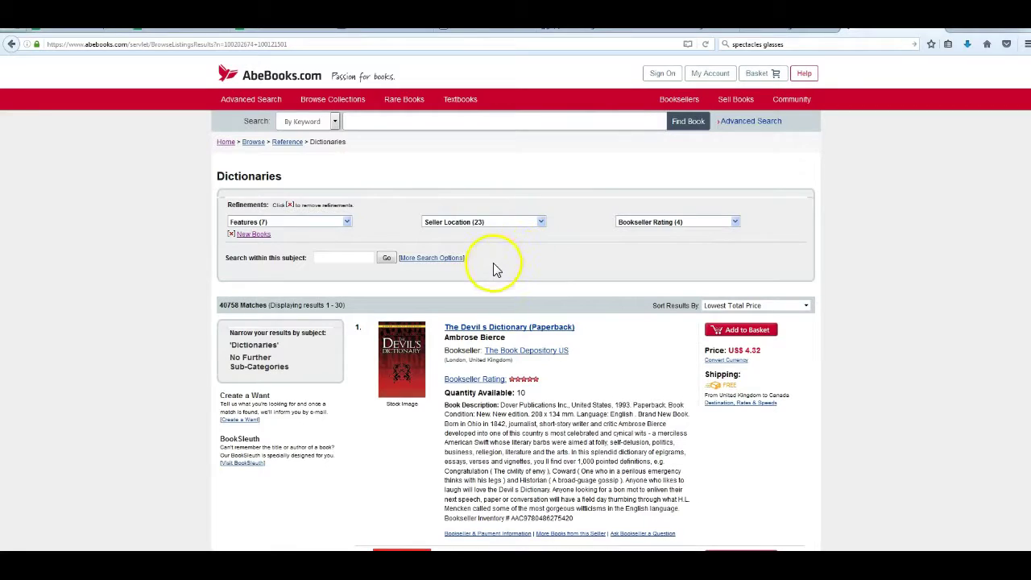
Refine the Dictionaries listing to 5-star booksellers located in the U.S.A
click(649, 221)
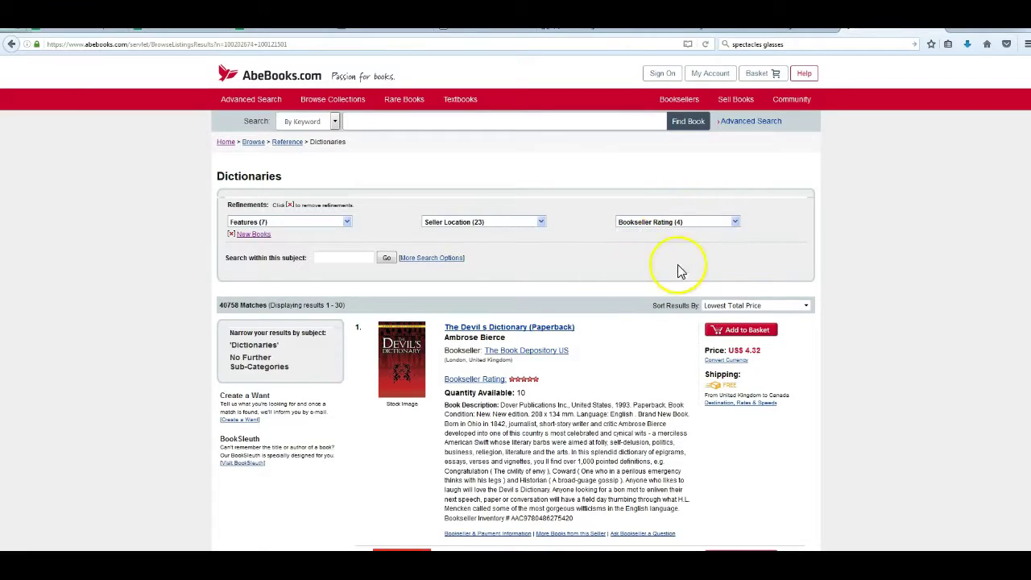
mouse_move(694, 224)
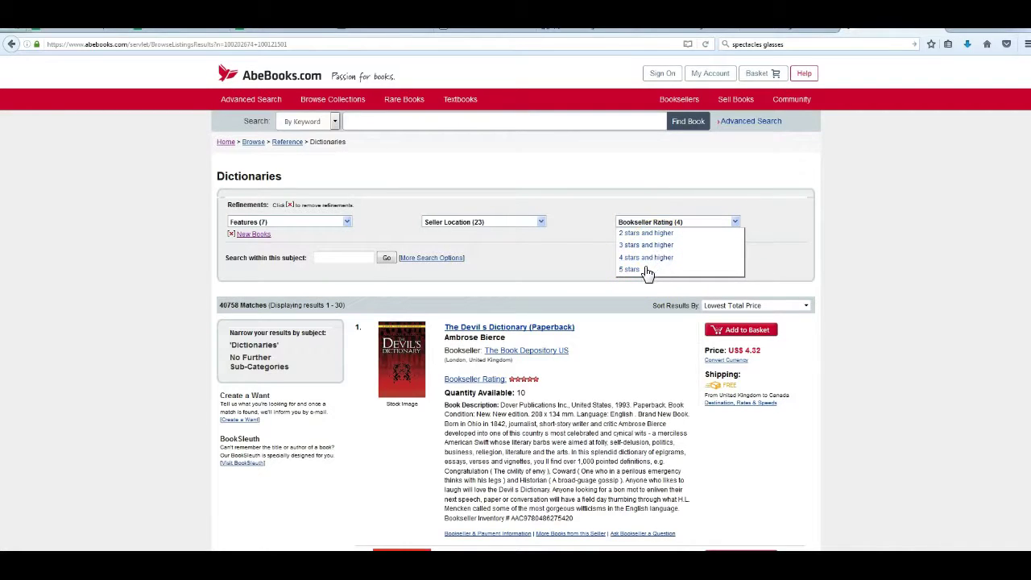
click(679, 264)
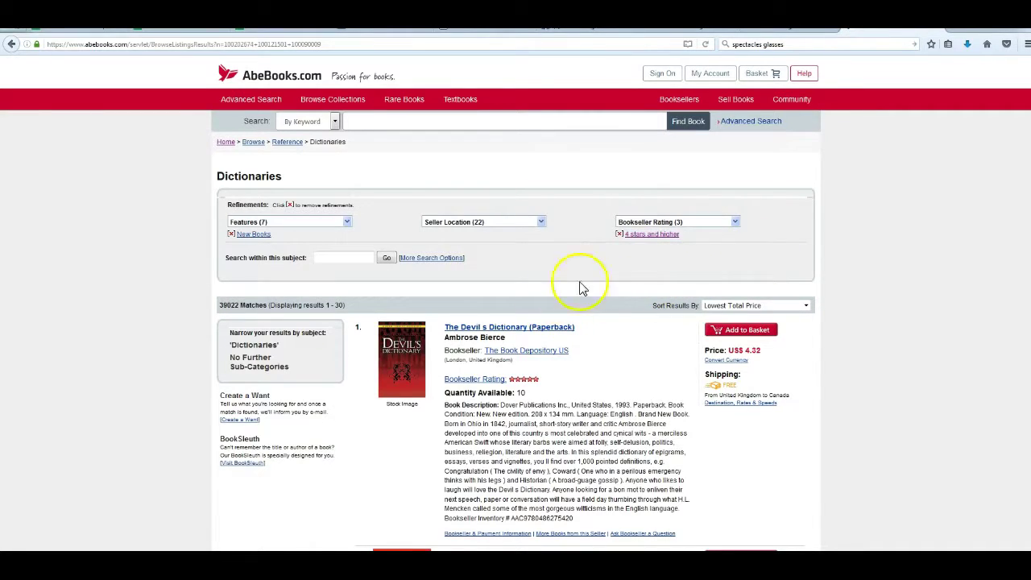
click(689, 222)
click(629, 258)
click(517, 224)
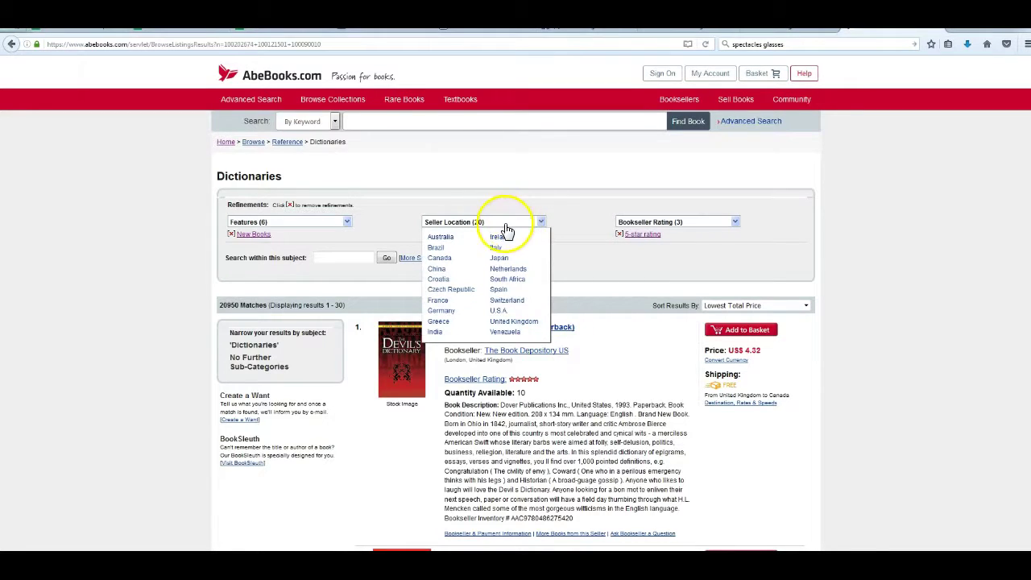
click(501, 311)
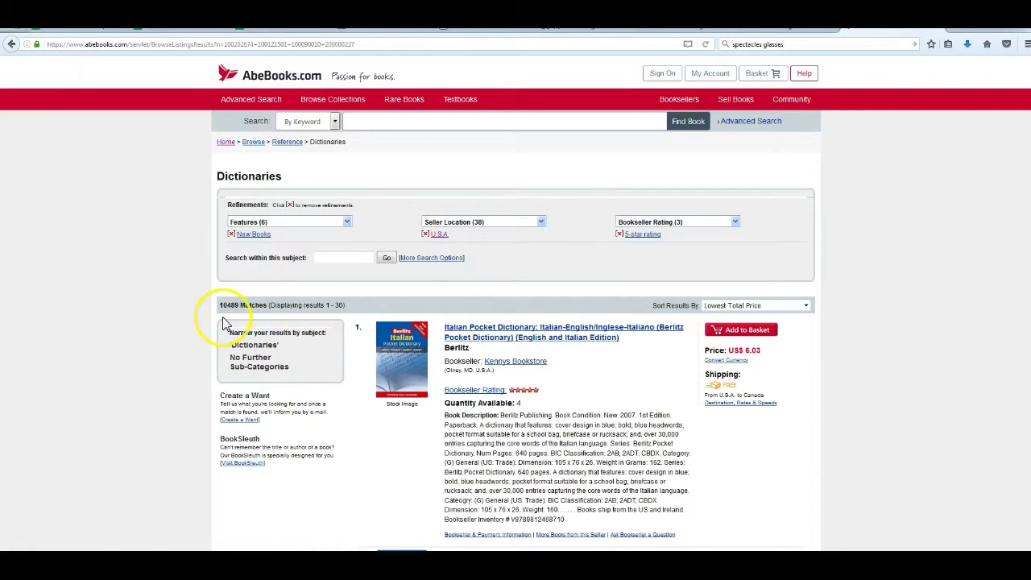
Copy the refined AbeBooks listing's URL and paste it as the category in the Tactical Arbitrage product search
click(299, 44)
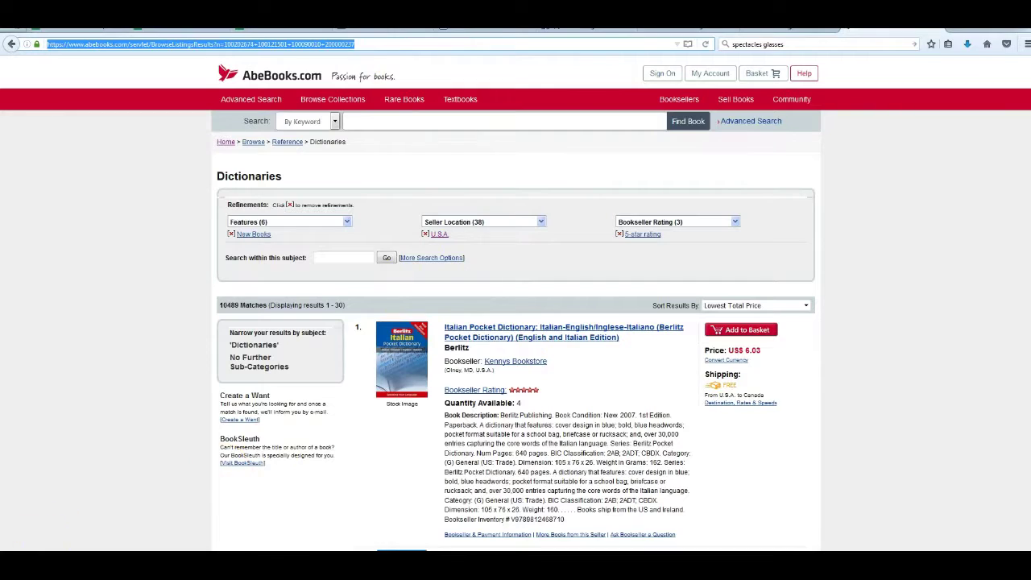
click(409, 43)
drag(412, 43, 373, 48)
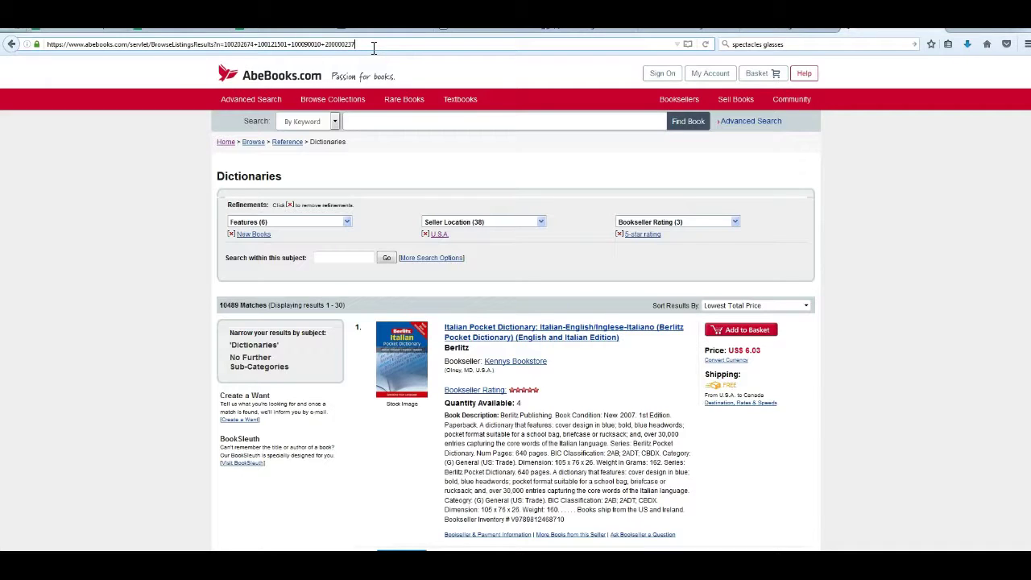
drag(373, 49, 145, 299)
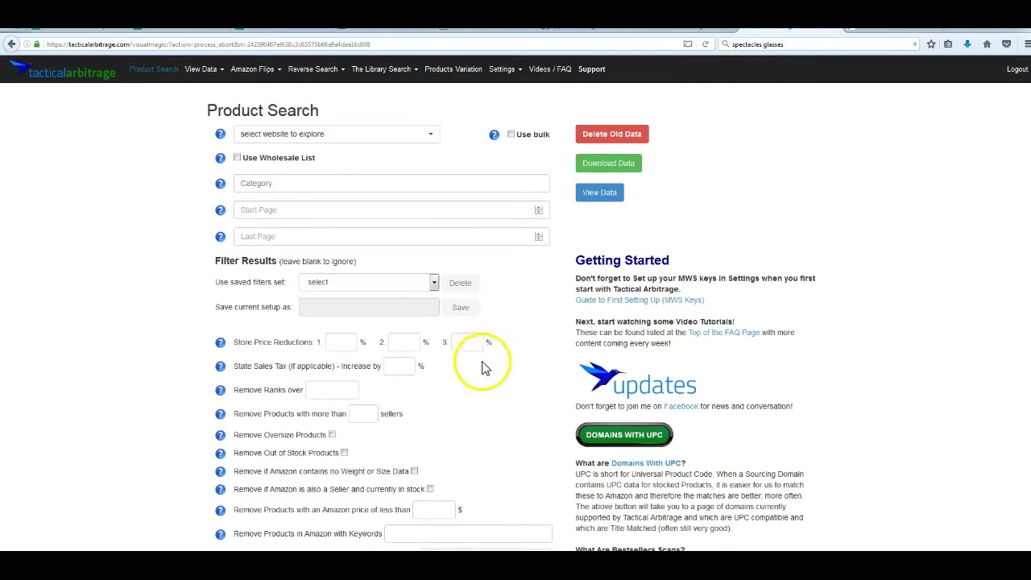
click(481, 185)
text(https://www.abebooks.com/servlet/BrowseListingsResults?rn=100202674+100121501+100090010+200000237)
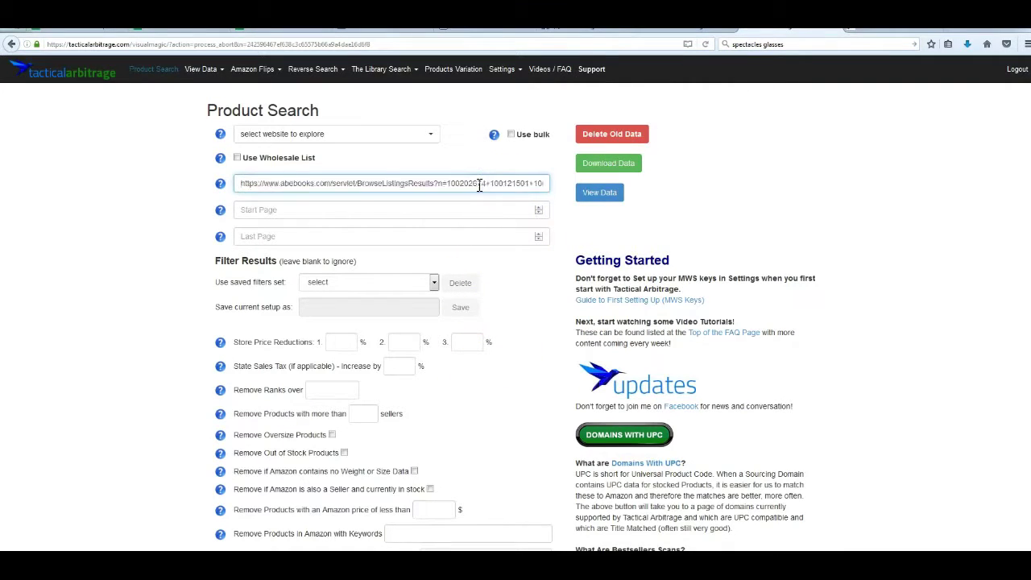
click(511, 258)
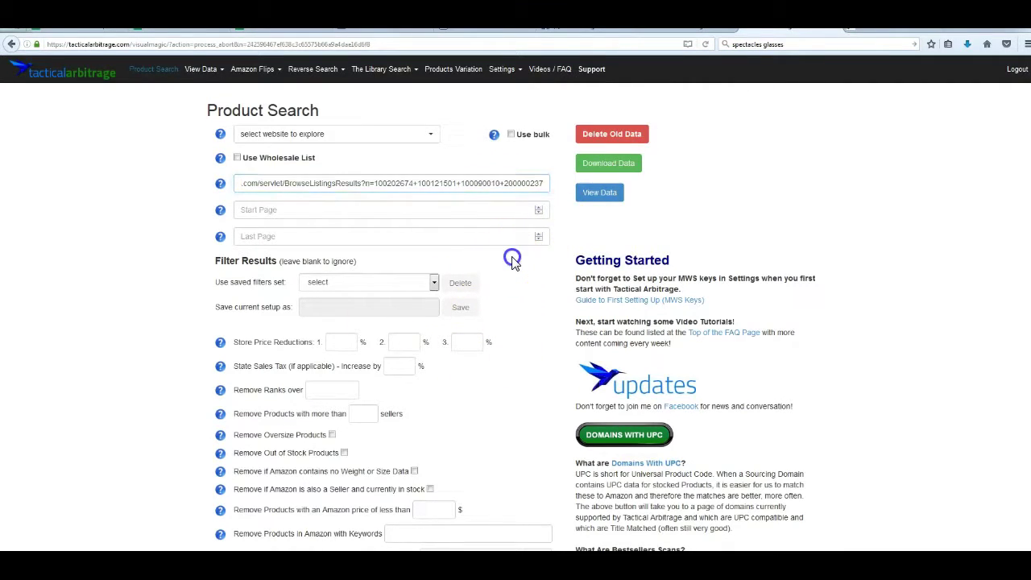
Choose abebooks.com (UPC/EAN Search) as the website to explore and set the start page to 1
click(372, 137)
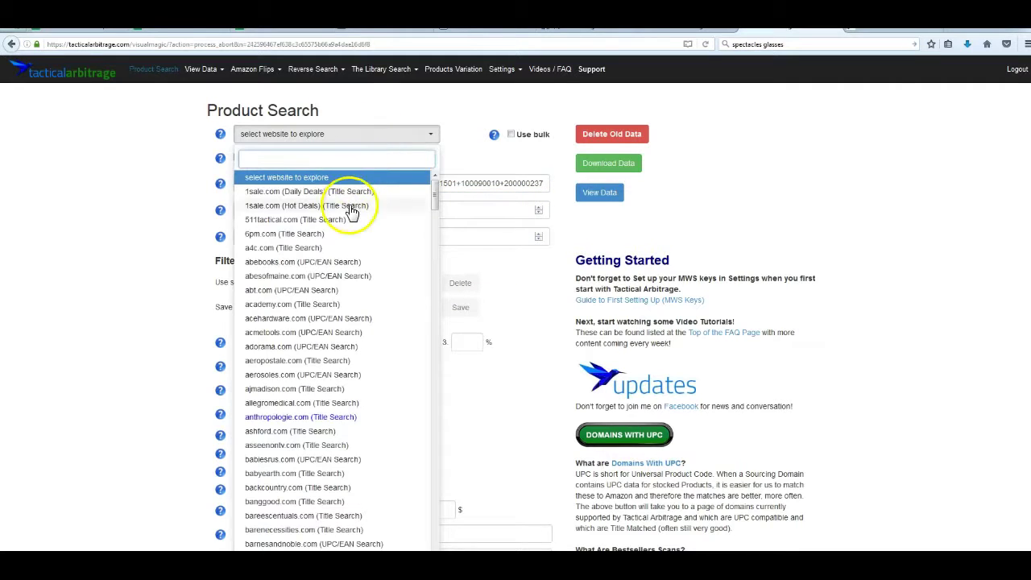
click(345, 248)
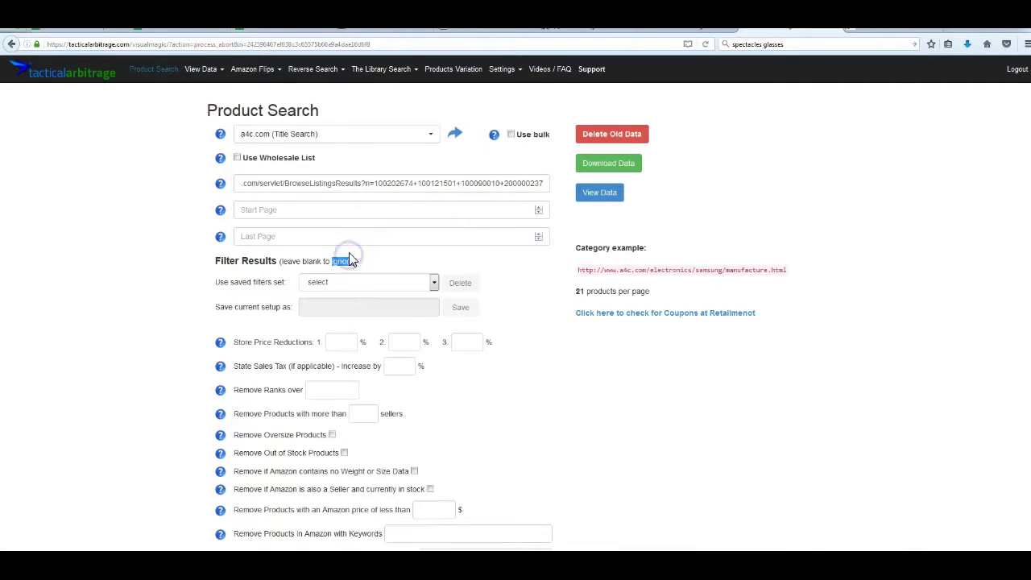
click(368, 134)
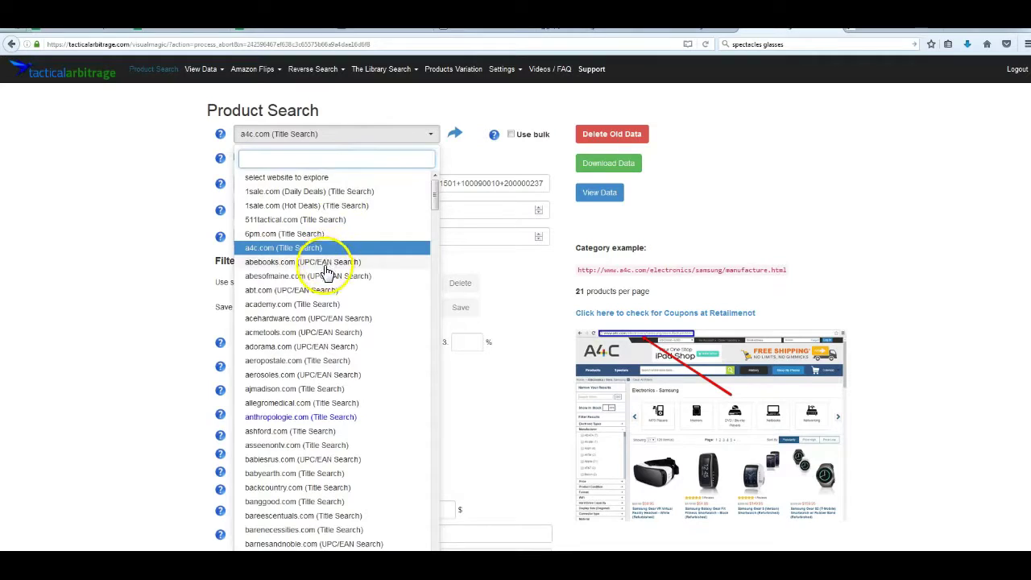
click(332, 262)
click(282, 208)
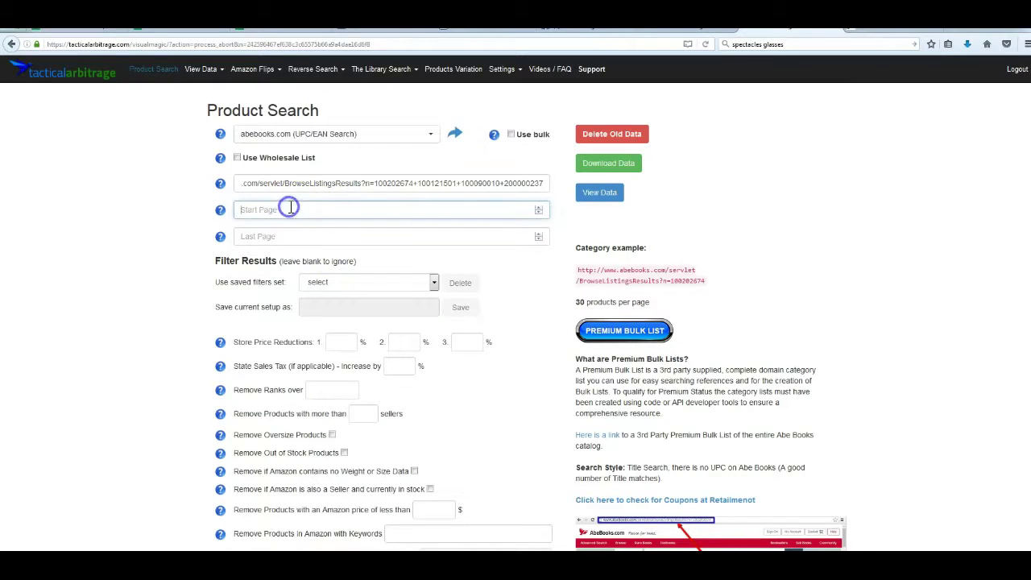
text(1)
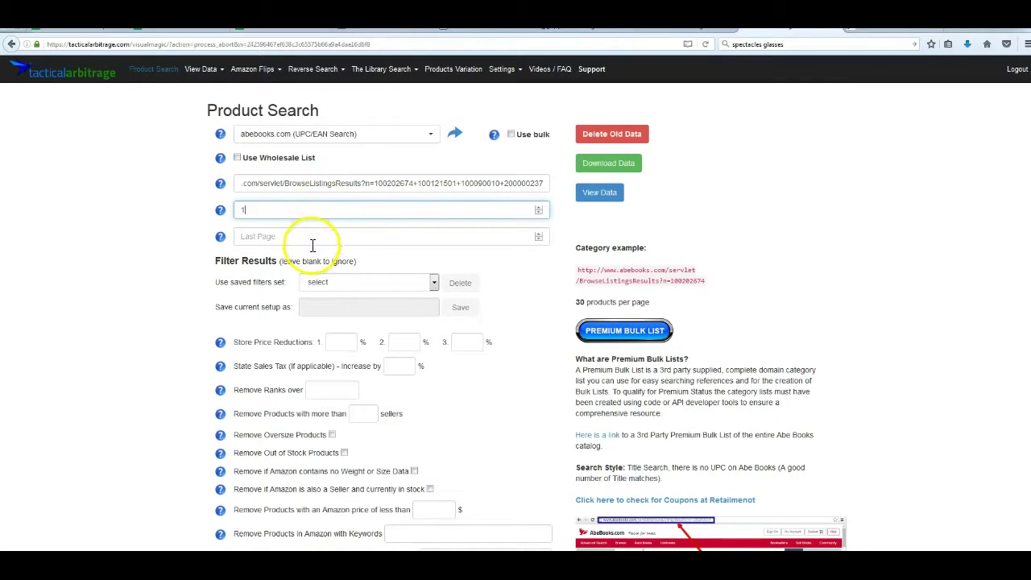
Calculate the page count from the refined AbeBooks match total at 30 products per page, and set the last page to 350
click(318, 236)
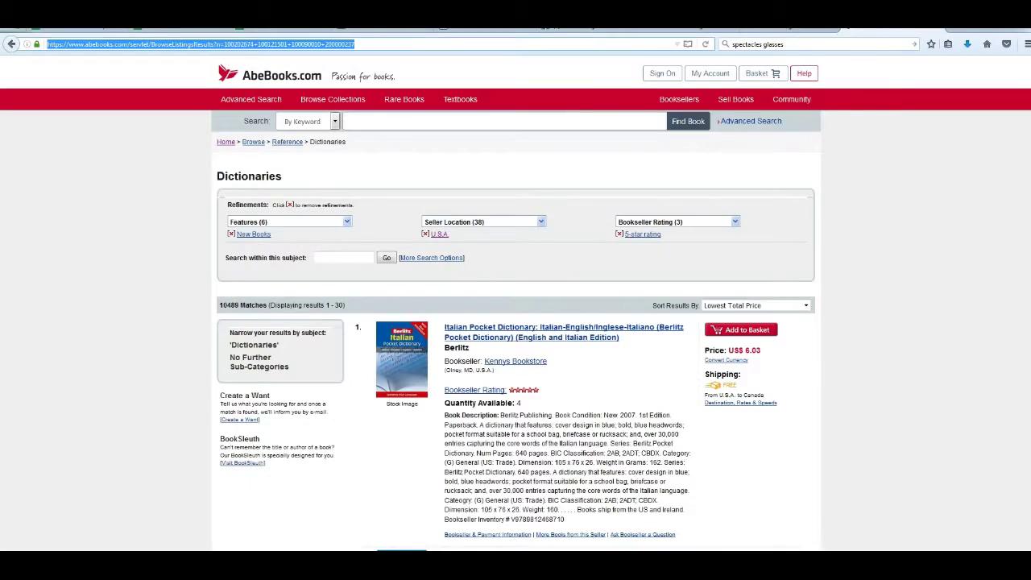
click(612, 228)
scroll(534, 263, down, 10)
scroll(534, 263, down, 20)
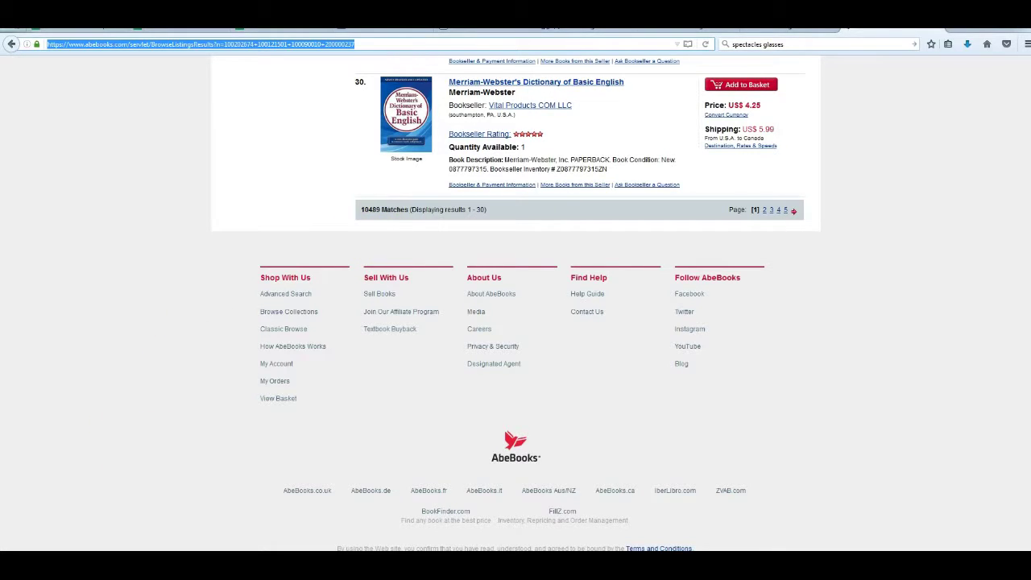
key(alt+Tab)
click(373, 207)
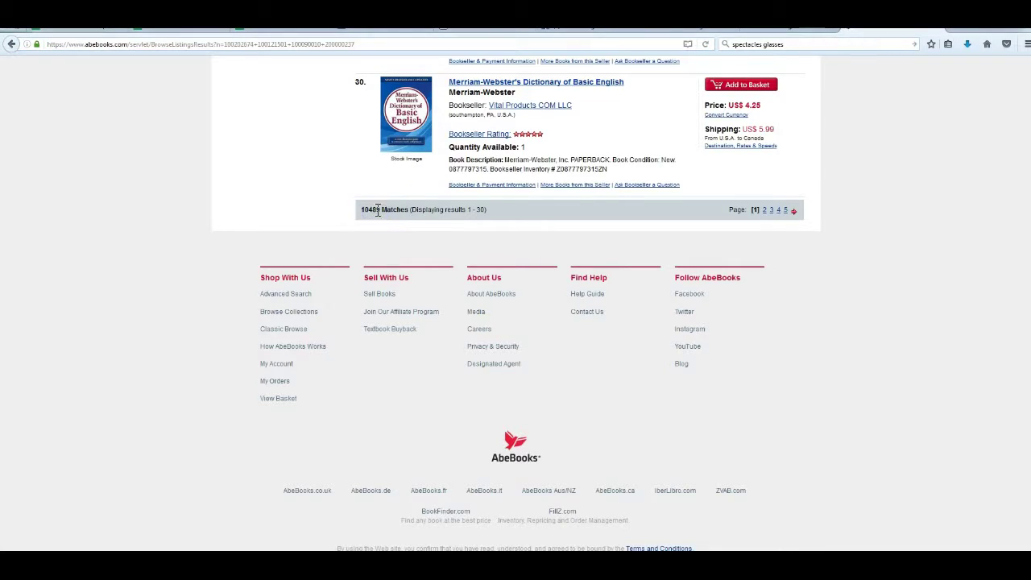
key(alt+Tab)
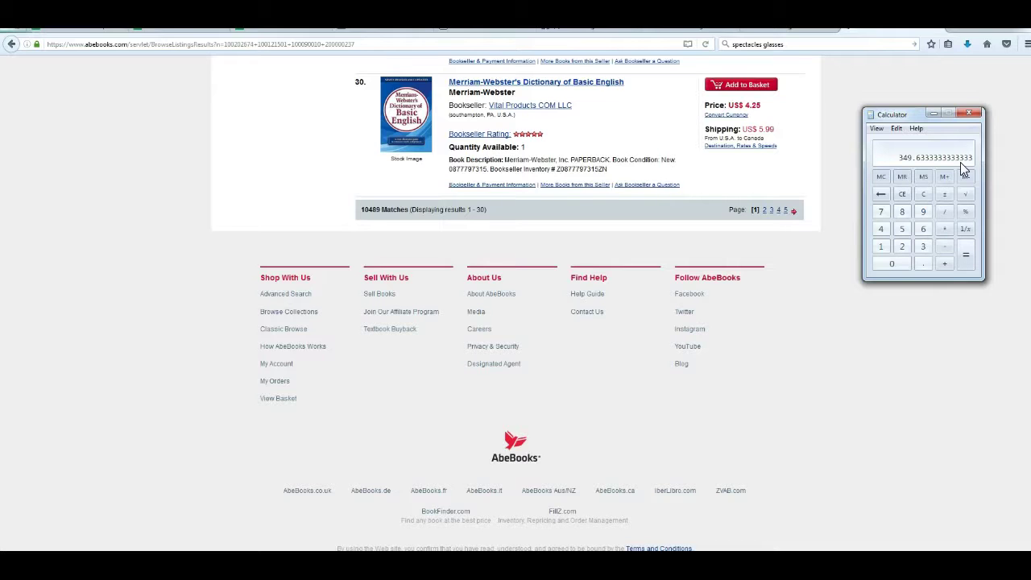
click(969, 113)
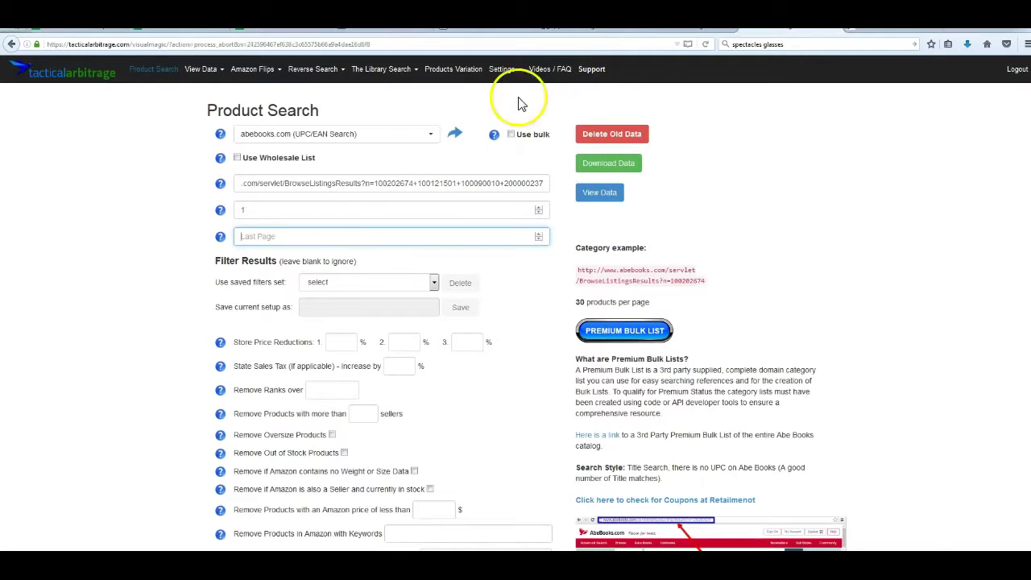
click(281, 233)
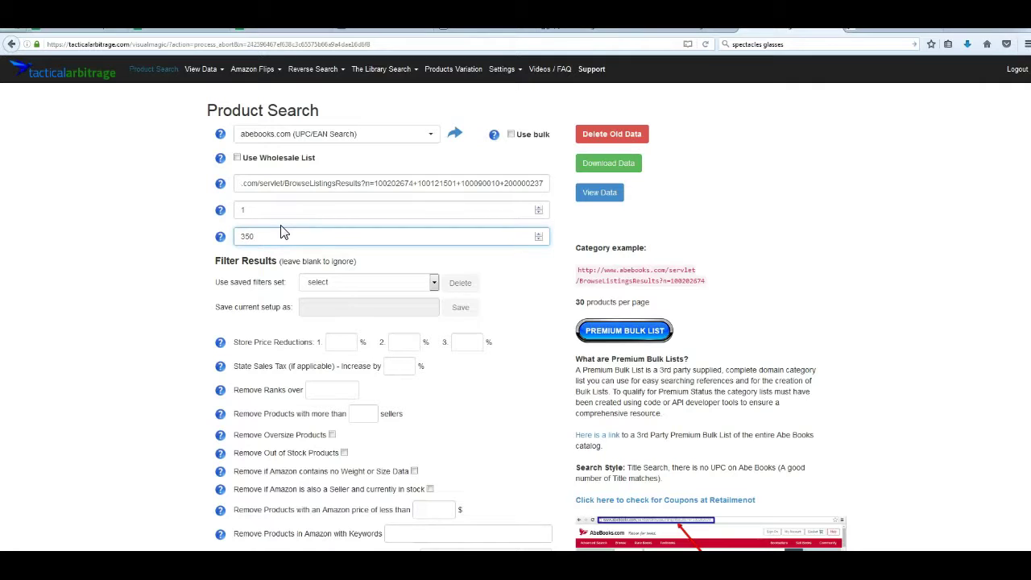
Load the Last Used saved filter set and check its filter values through the reverse search options
scroll(383, 276, down, 1)
click(373, 221)
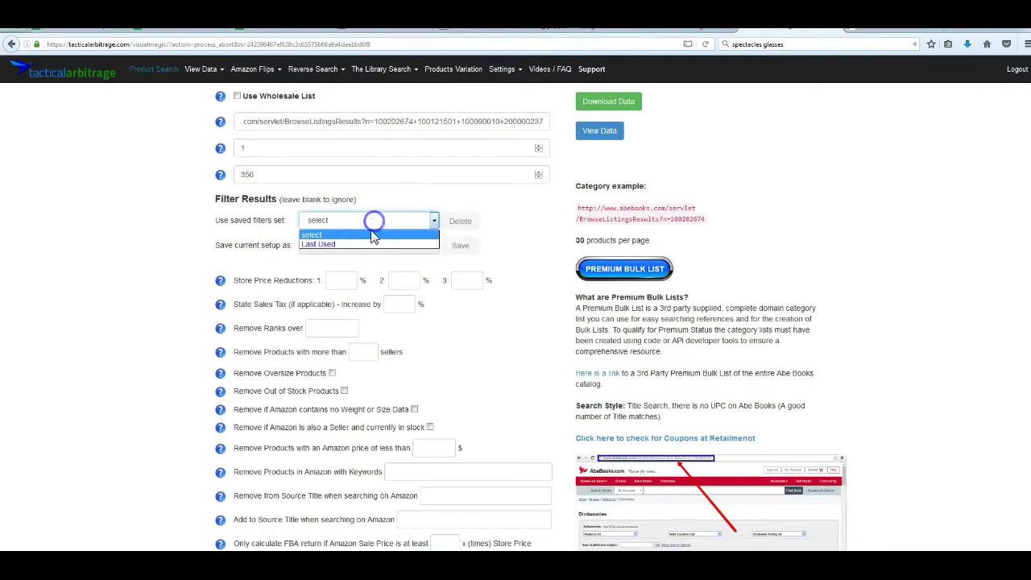
click(346, 244)
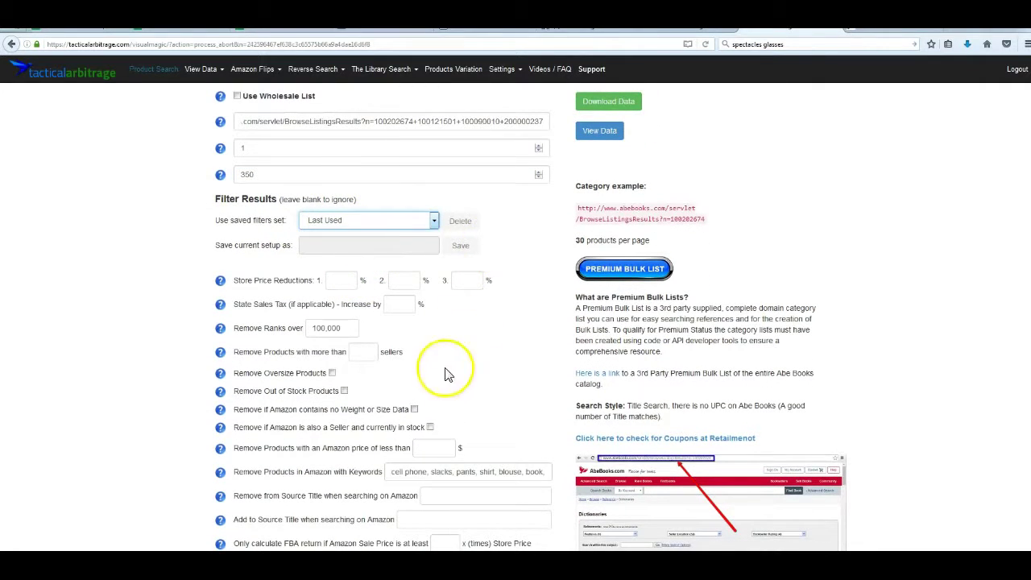
scroll(468, 410, down, 4)
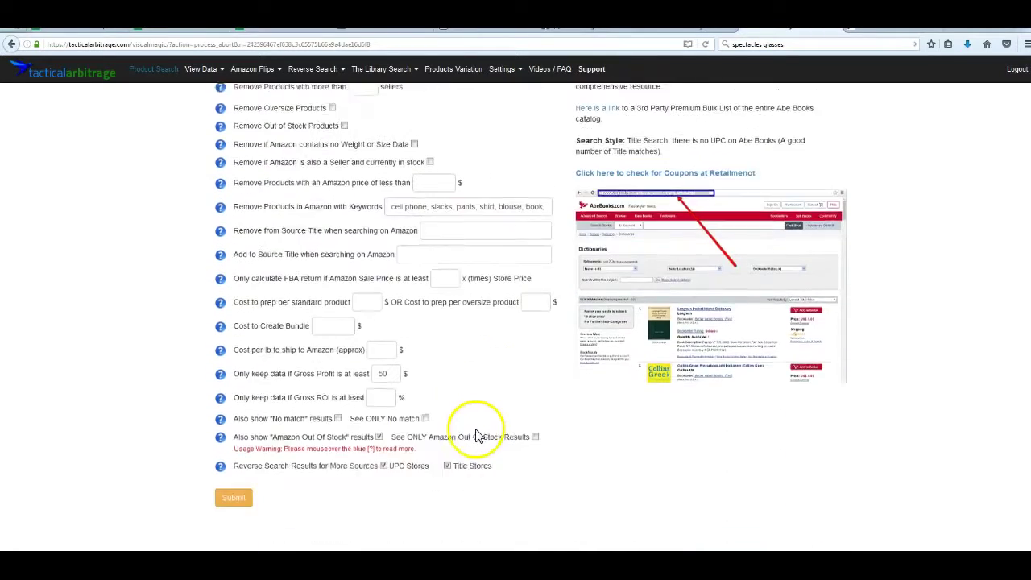
scroll(475, 435, down, 1)
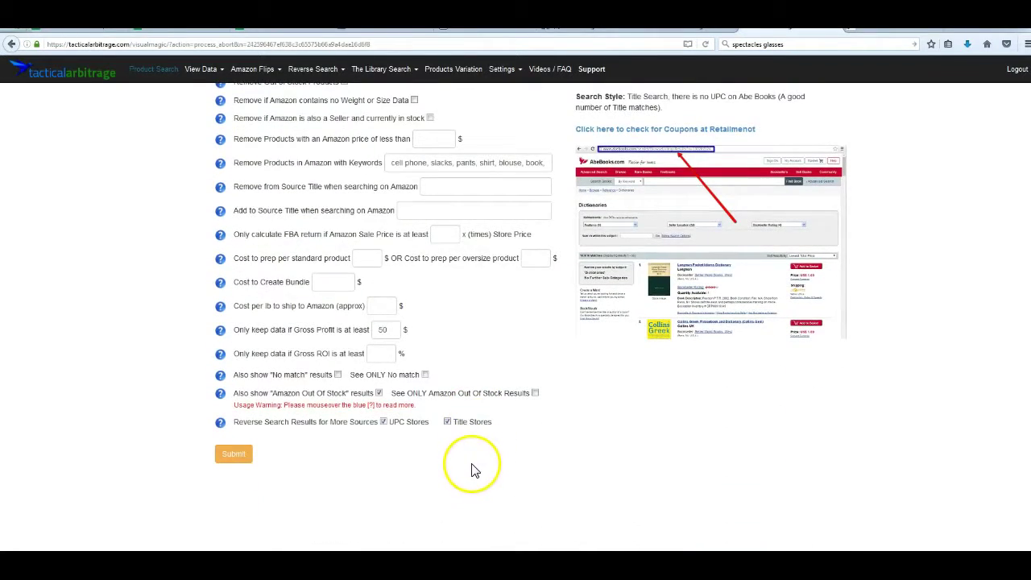
Recheck the AbeBooks search settings from the website choice through the filters and submit the product search
scroll(473, 468, up, 4)
scroll(473, 464, up, 2)
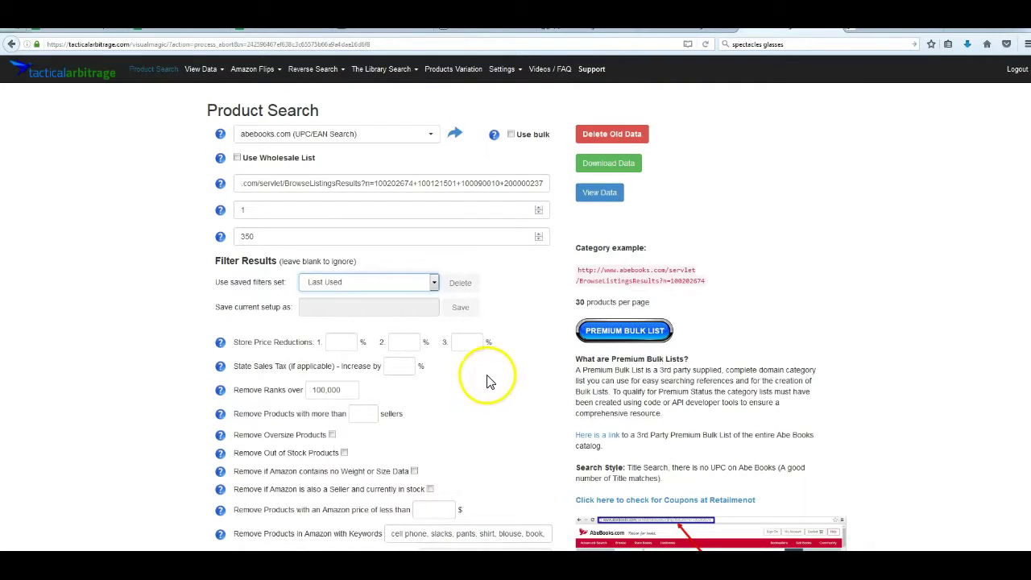
scroll(483, 386, down, 2)
scroll(483, 386, down, 6)
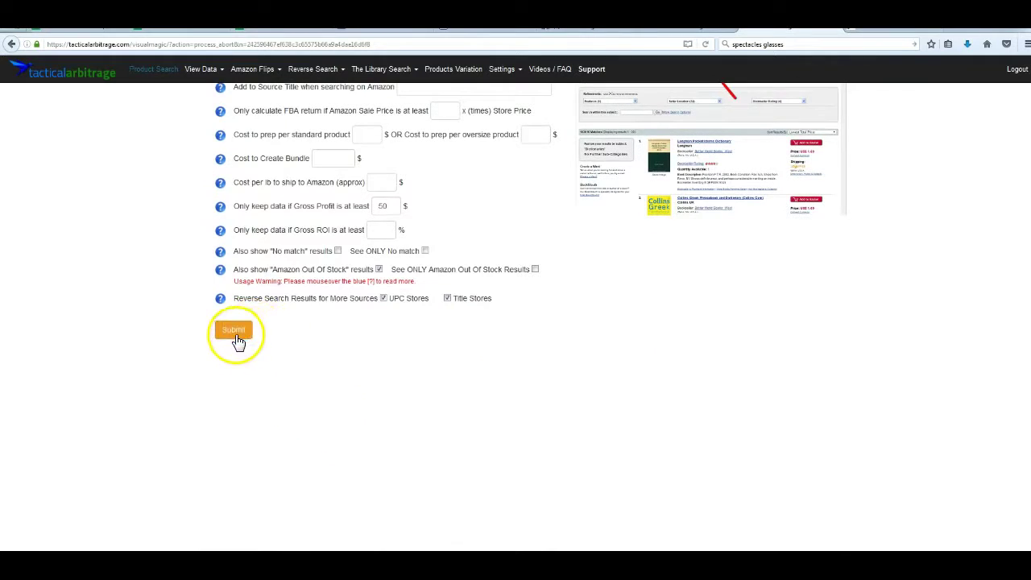
click(234, 332)
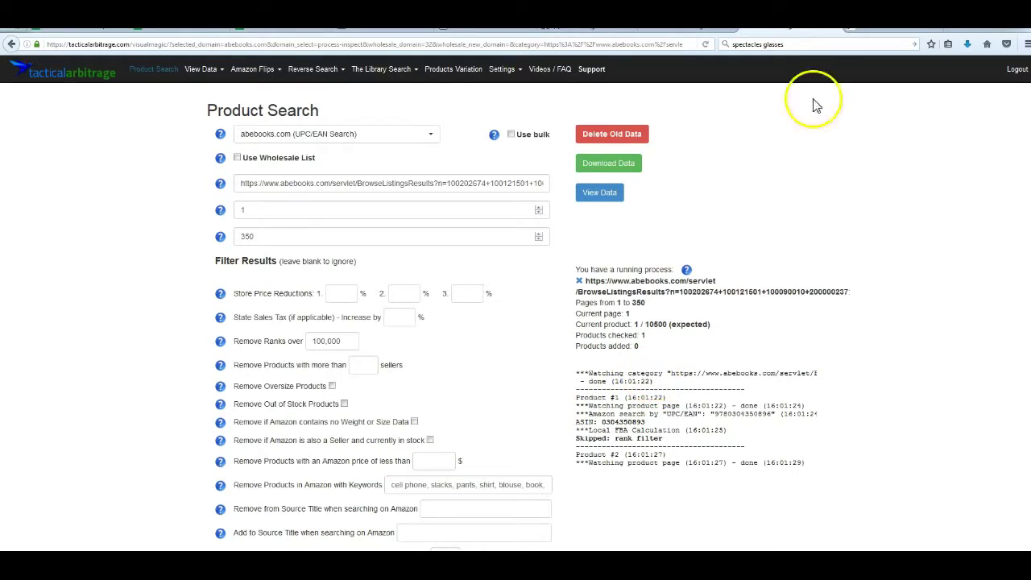
Compare the AbeBooks listing with the running scan and abort the running process
click(888, 28)
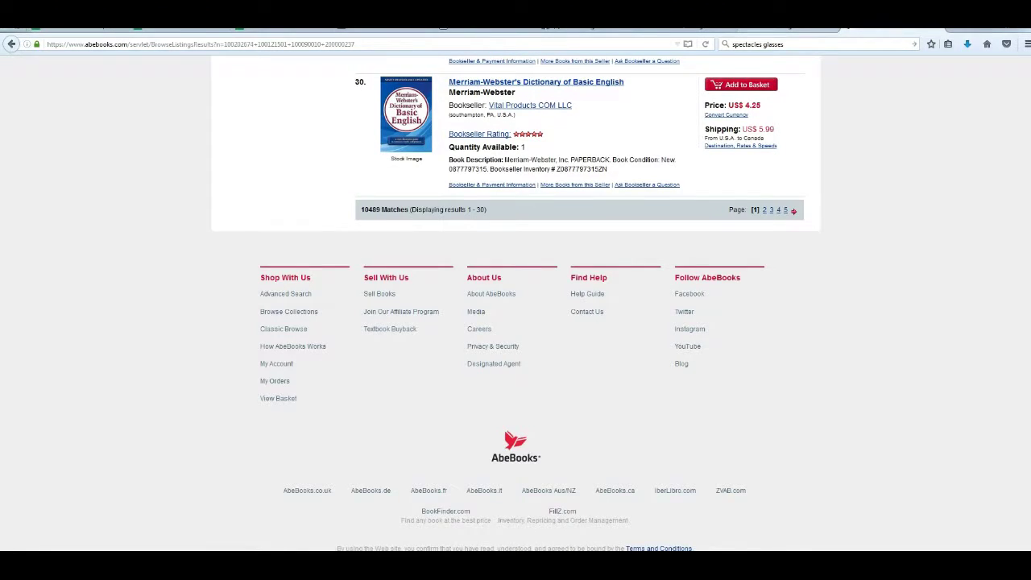
key(ctrl+shift+Tab)
key(ctrl+Tab)
key(ctrl+shift+Tab)
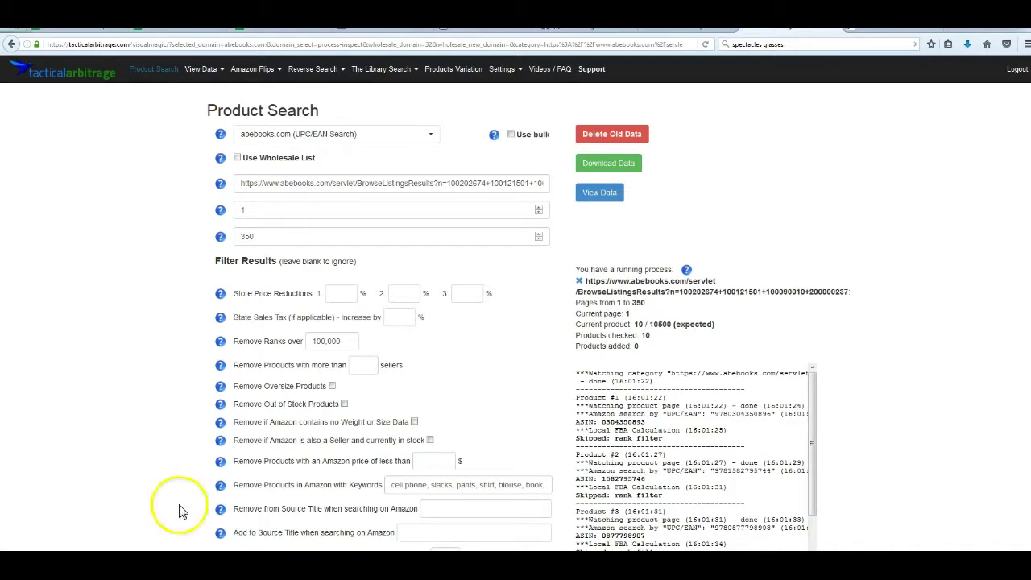
click(580, 280)
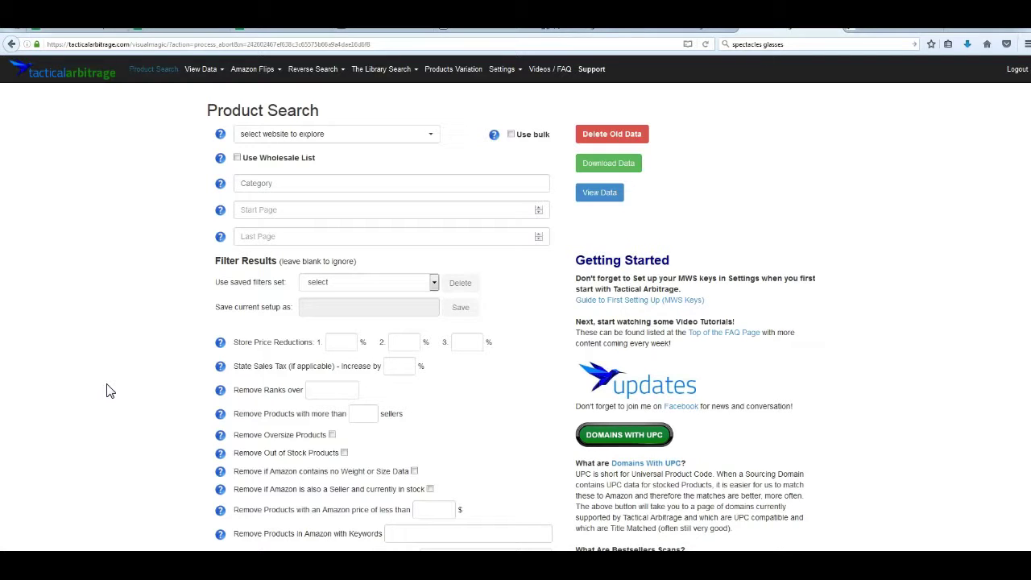
Choose abebooks.com (UPC/EAN Search) as the website to explore and open its premium bulk list
click(338, 135)
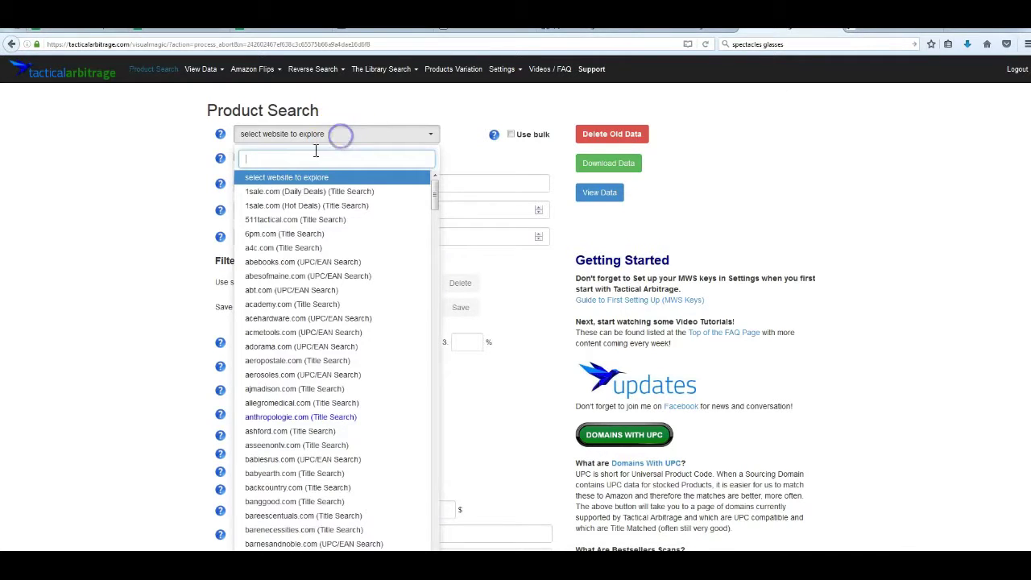
click(339, 261)
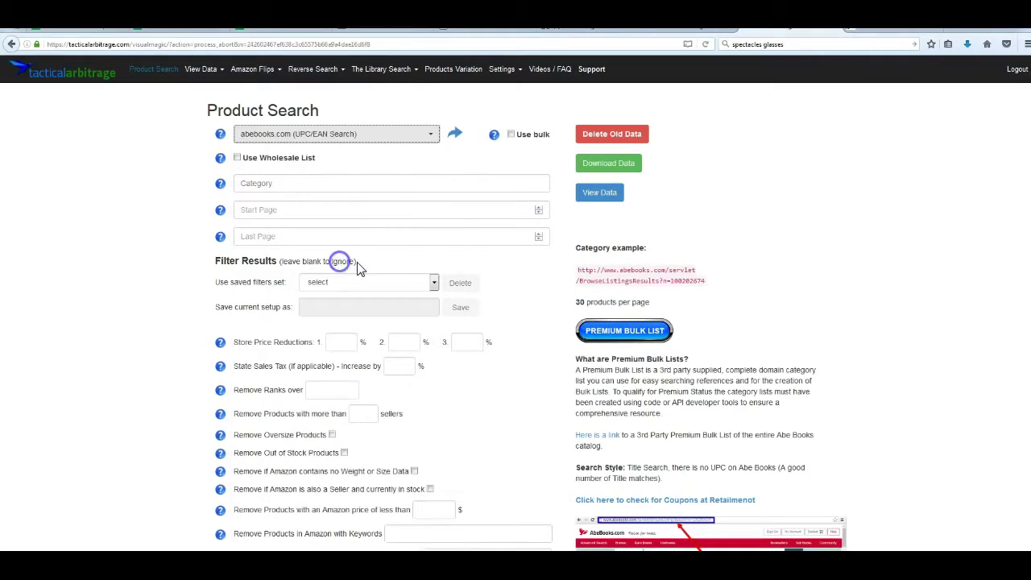
click(625, 331)
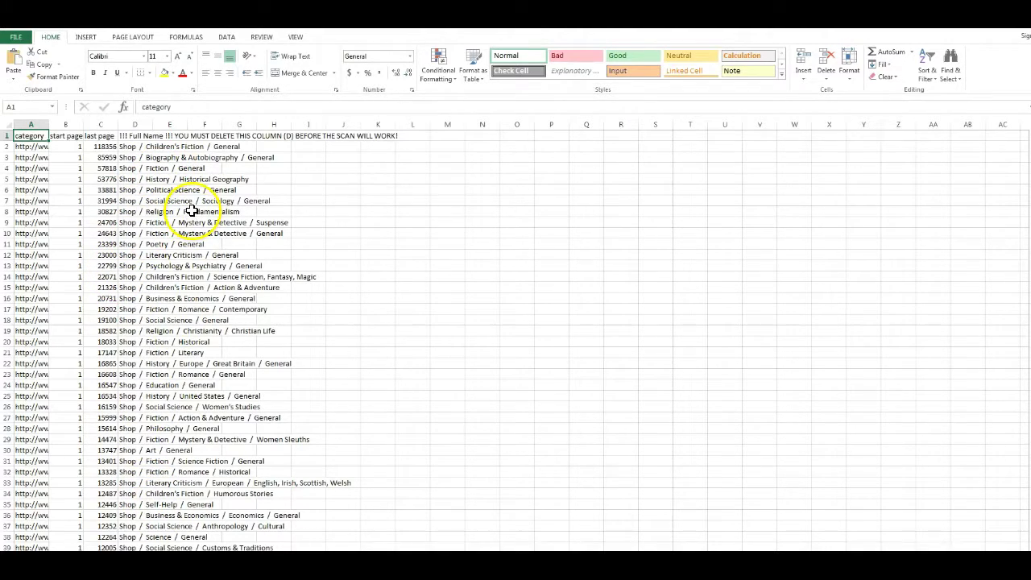
Examine the category names, start pages and last pages throughout the AbeBooks premium bulk list spreadsheet
scroll(191, 375, down, 2)
scroll(189, 379, up, 2)
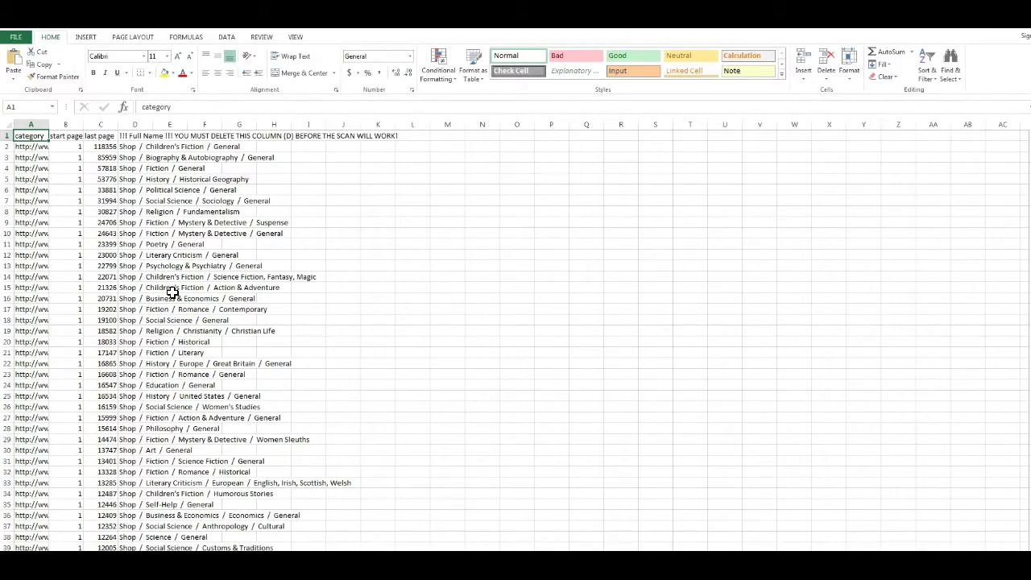
scroll(172, 292, down, 6)
scroll(172, 292, down, 20)
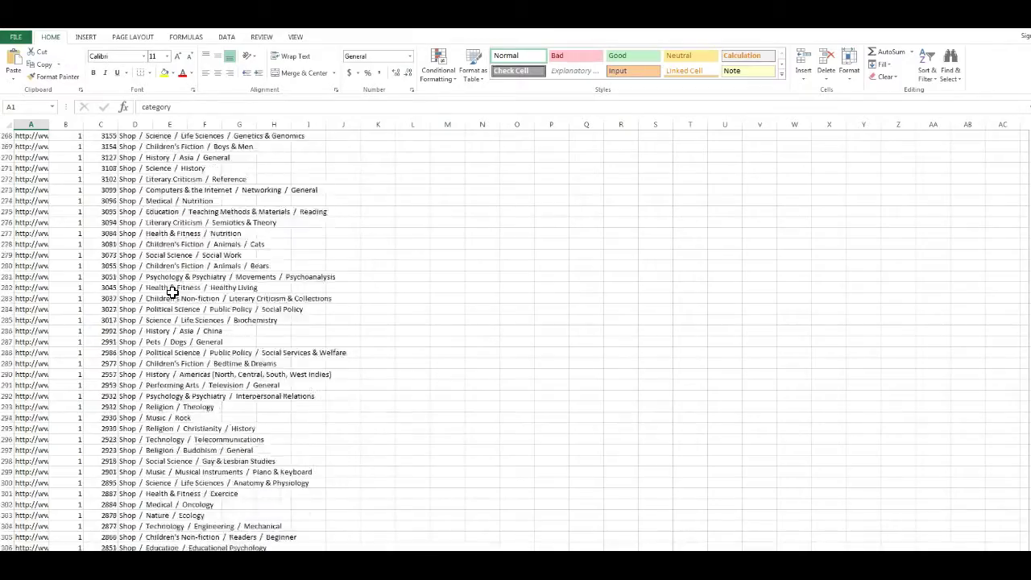
scroll(172, 292, up, 20)
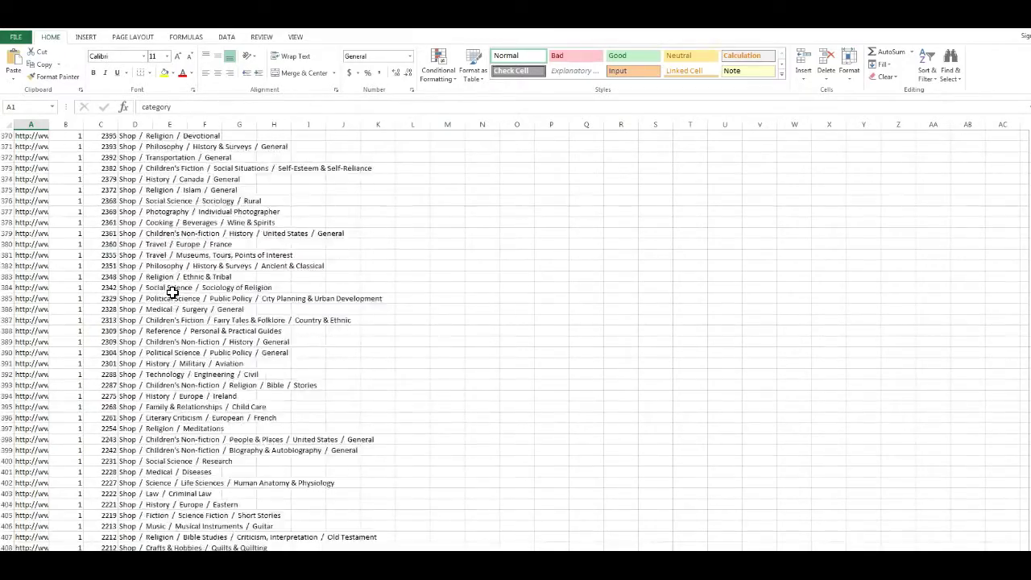
scroll(172, 291, up, 20)
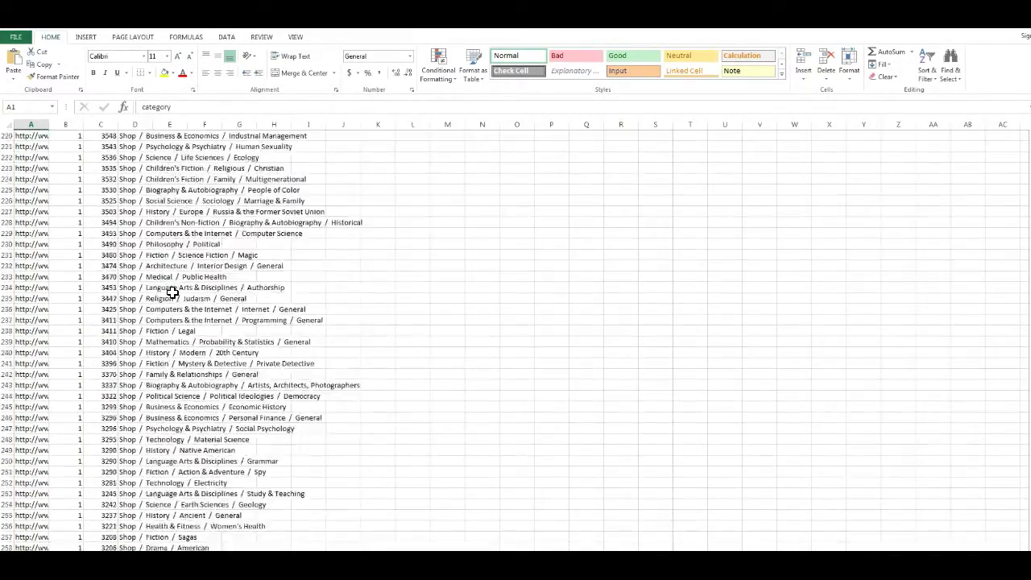
scroll(171, 292, up, 20)
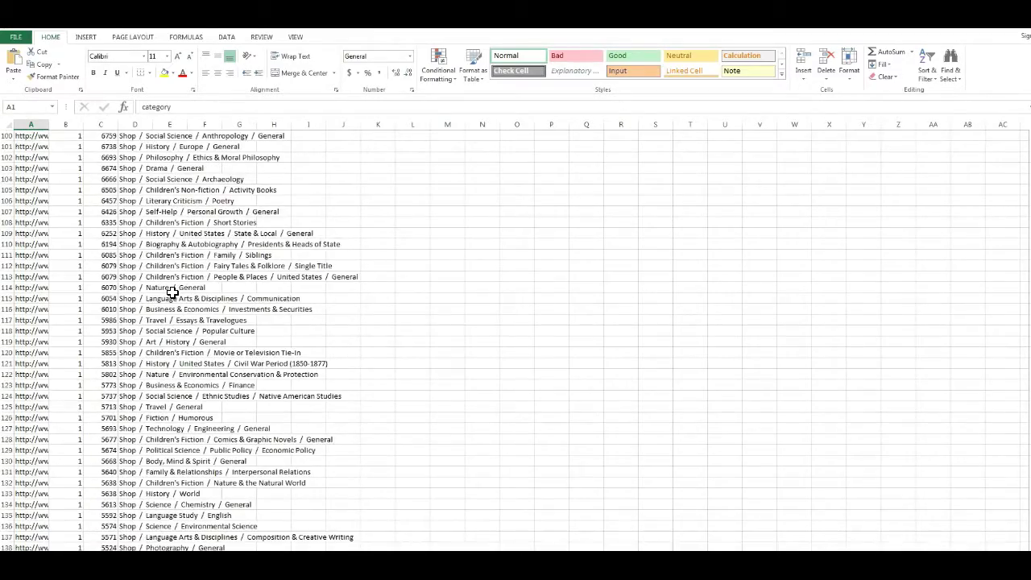
scroll(171, 292, up, 1)
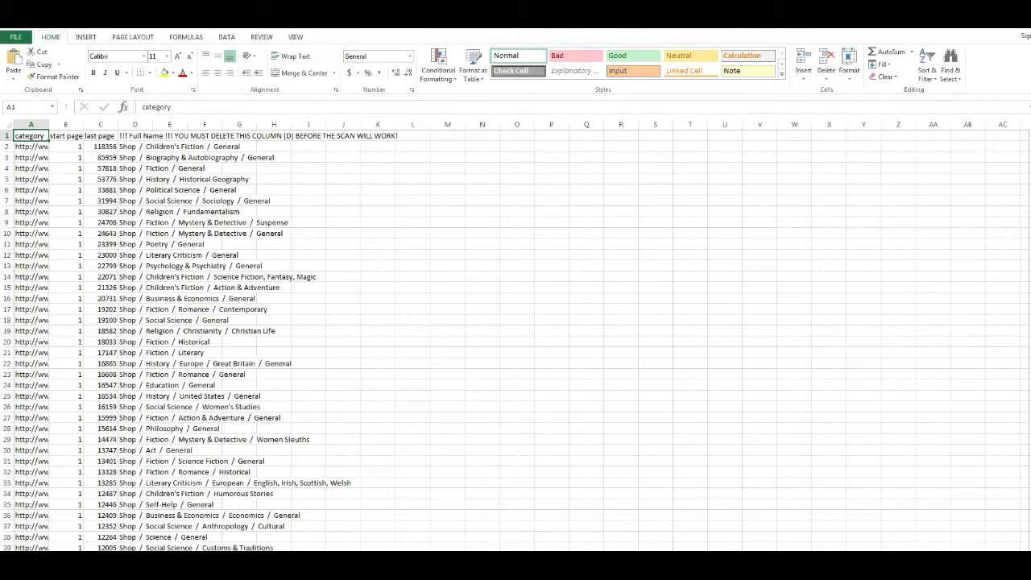
Switch back to Tactical Arbitrage, enable bulk use for the product search and open the form for uploading a new file
key(alt+Tab)
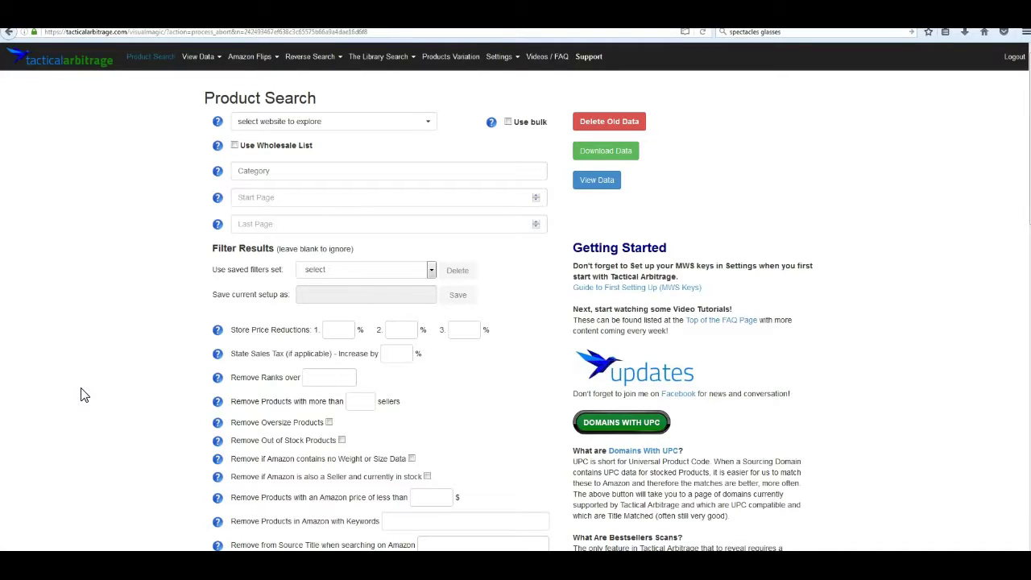
click(508, 124)
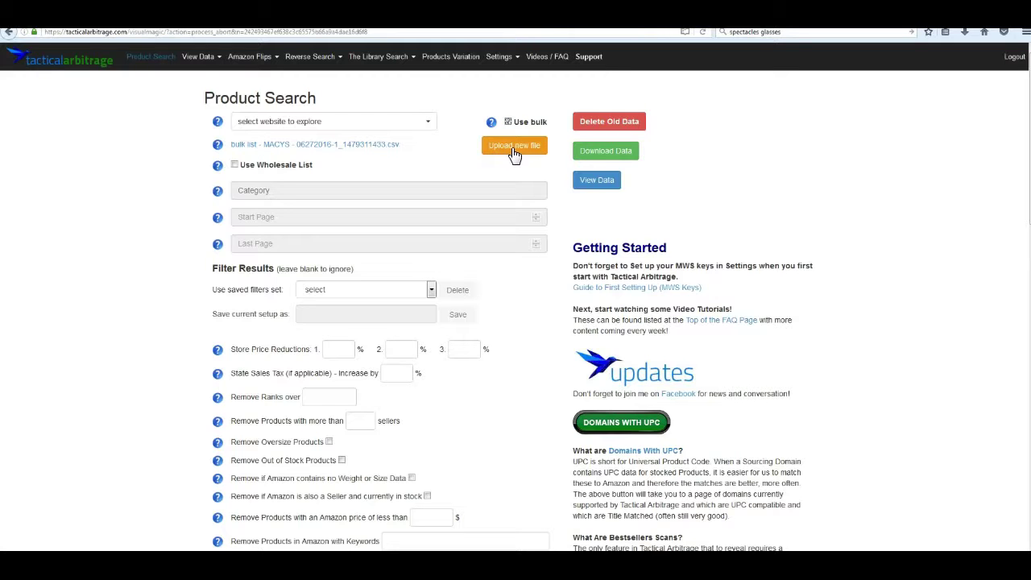
click(514, 152)
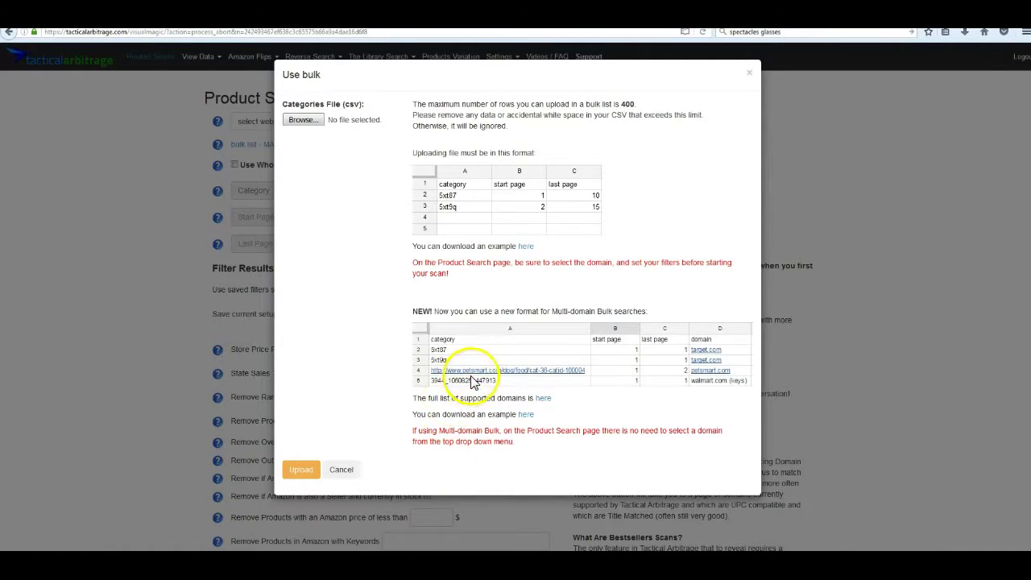
Download the single-domain example file bulk_example.csv and open it in Microsoft Excel
click(527, 248)
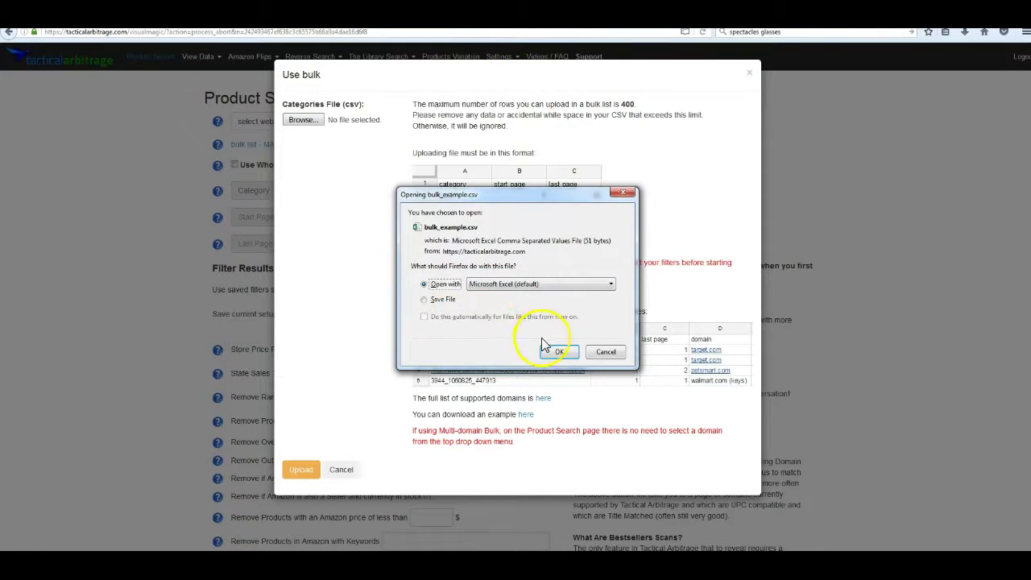
click(555, 349)
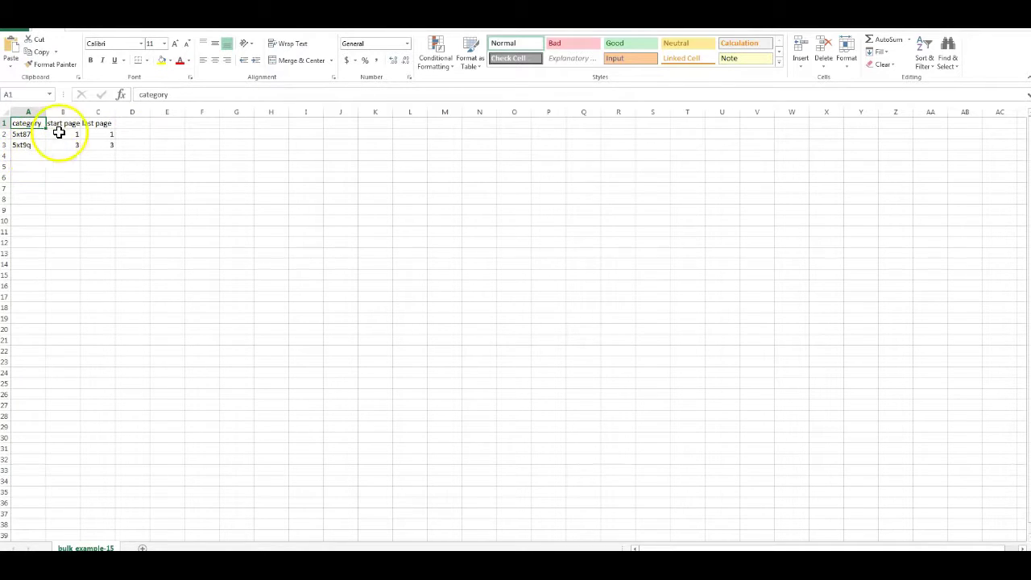
click(218, 564)
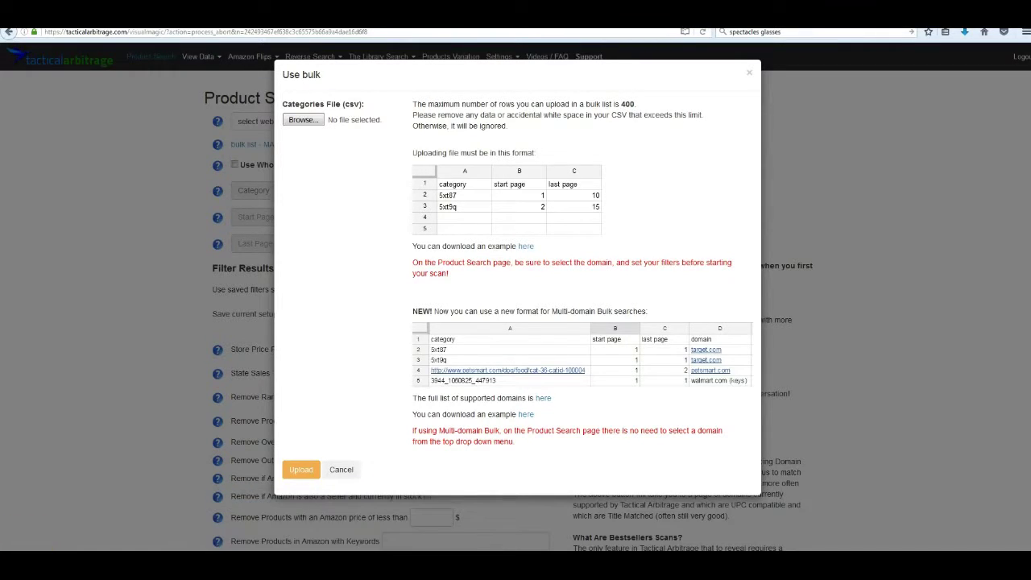
click(40, 564)
click(21, 134)
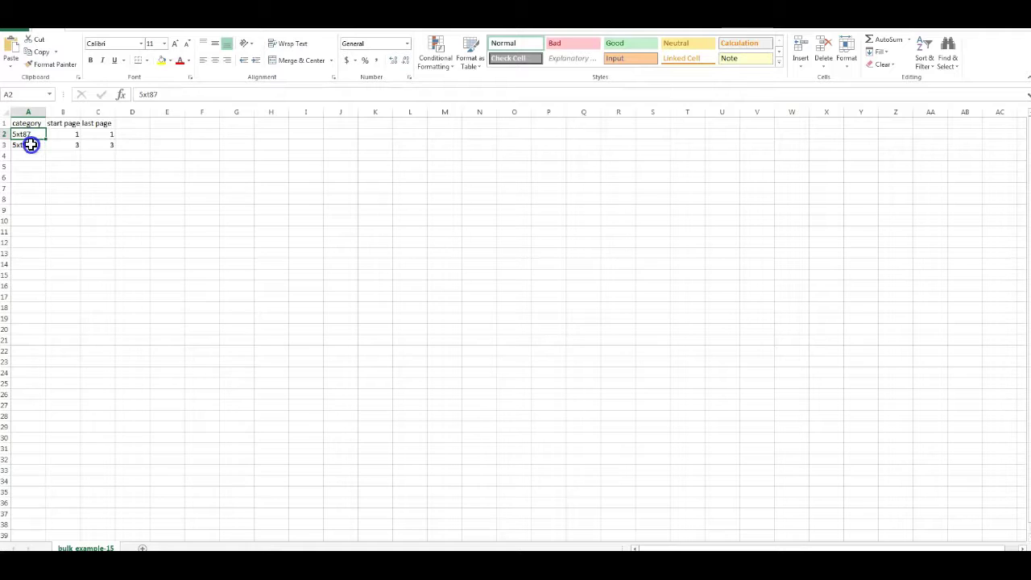
text(https://www.meijer.com/t2/health-beauty/cosmetics/t1/t1-866/T2-10057.uts)
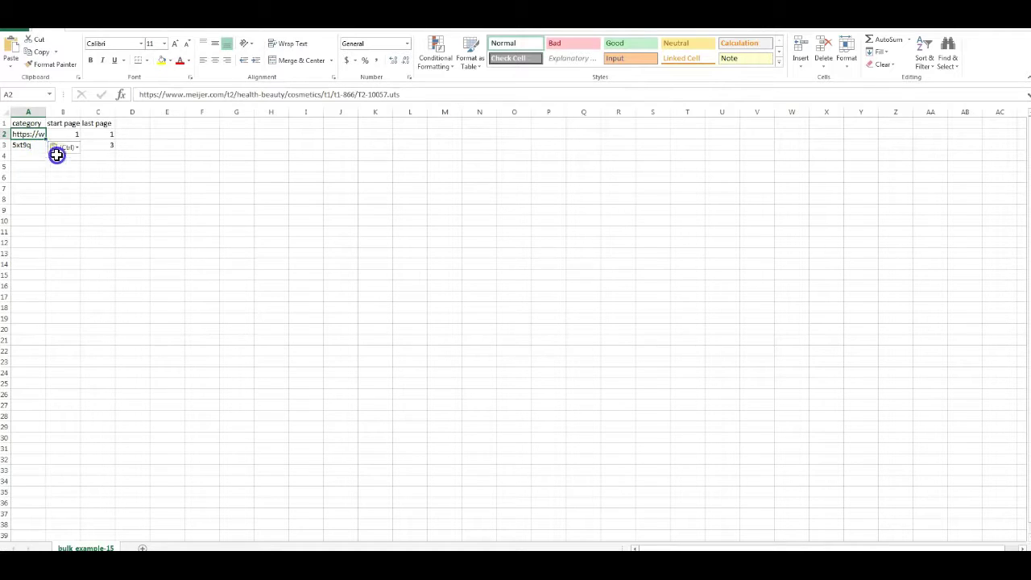
click(65, 135)
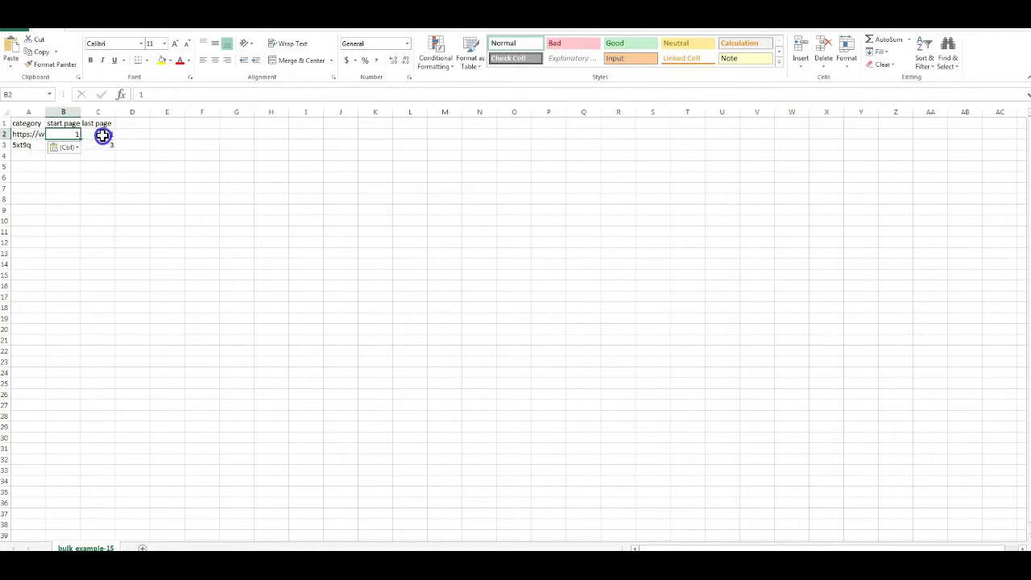
click(103, 135)
key(End)
click(104, 134)
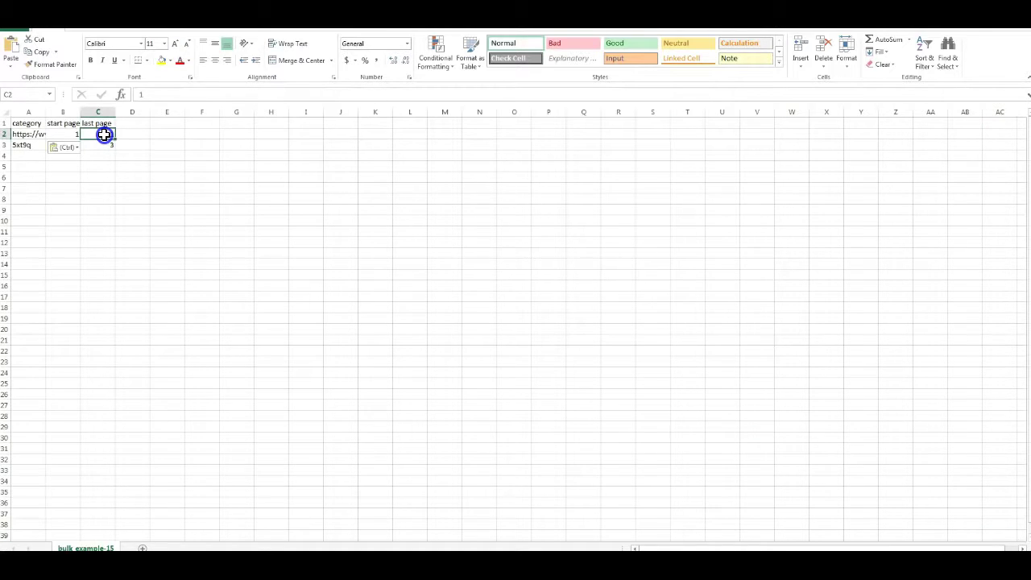
text(10)
key(Return)
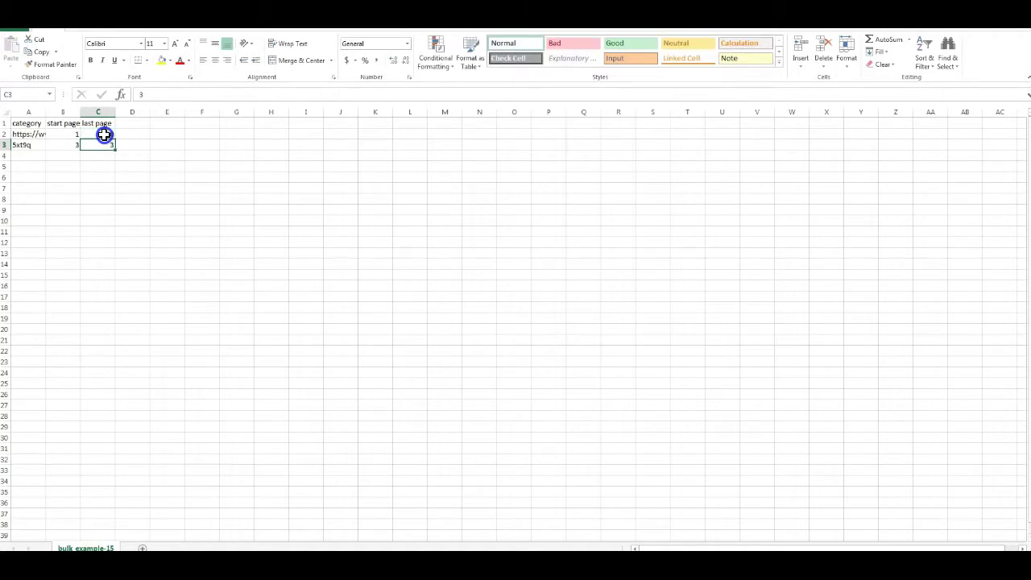
Copy the category URL from cell A2 into cell A3
click(36, 135)
click(34, 146)
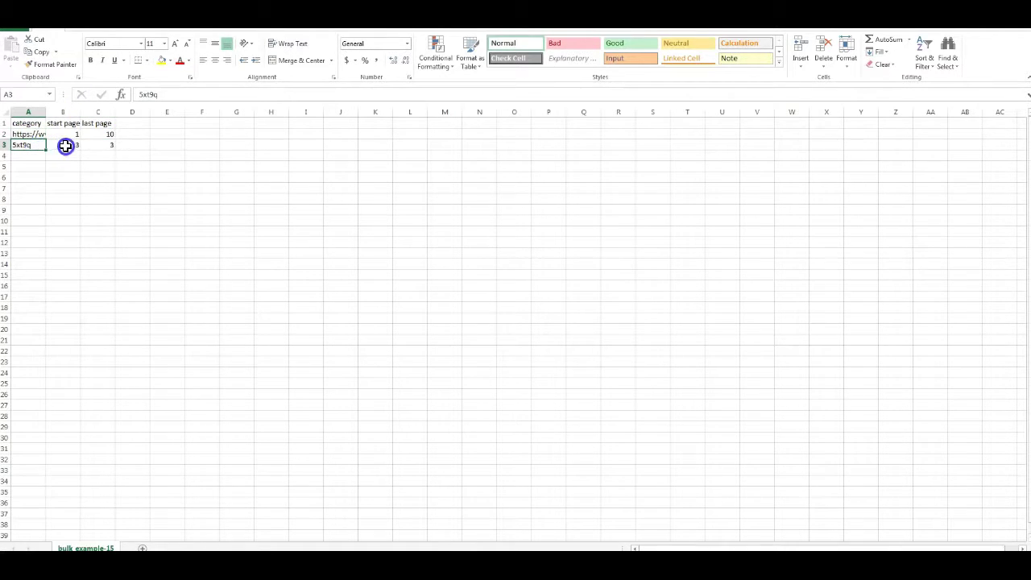
click(36, 158)
click(36, 145)
click(37, 131)
key(ctrl+c)
click(35, 142)
key(ctrl+v)
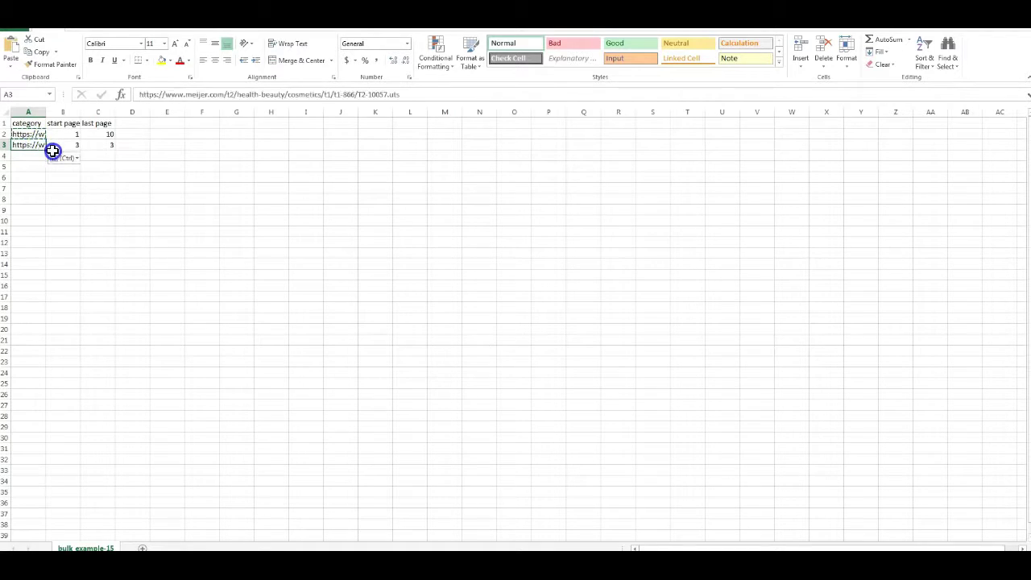
Set row 3's start page to 1 and its last page to 4
click(61, 147)
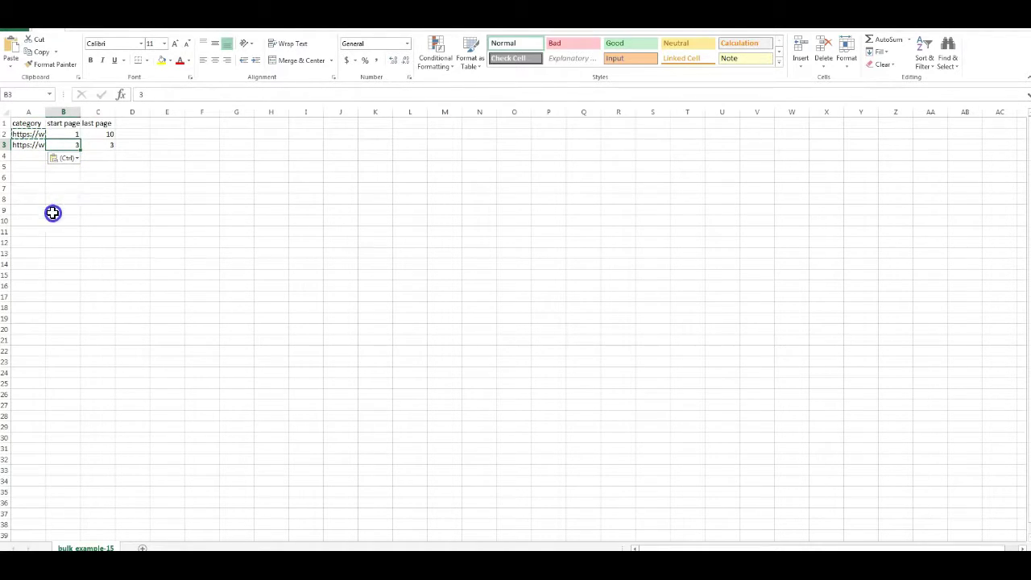
text(1)
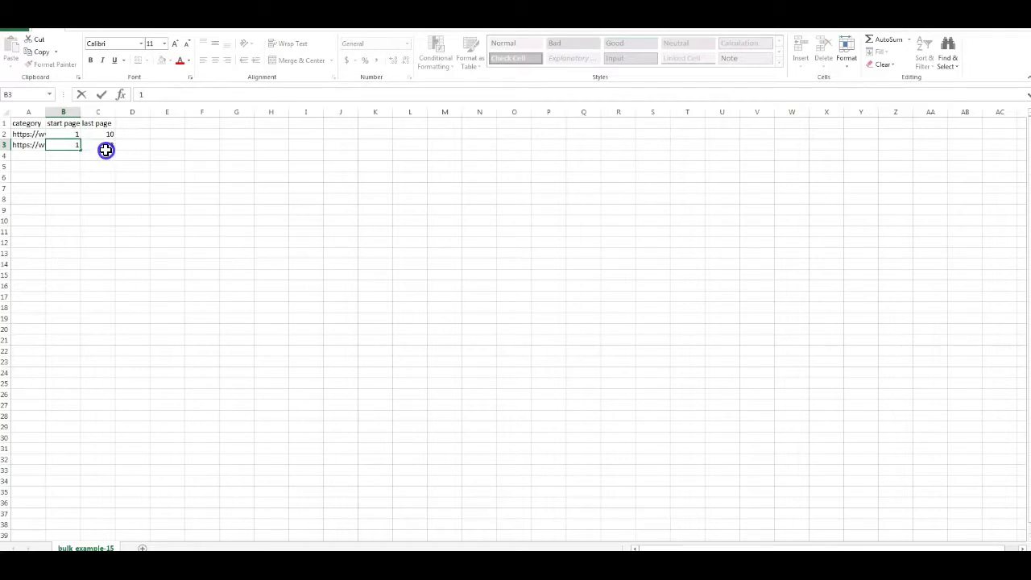
click(105, 147)
text(4)
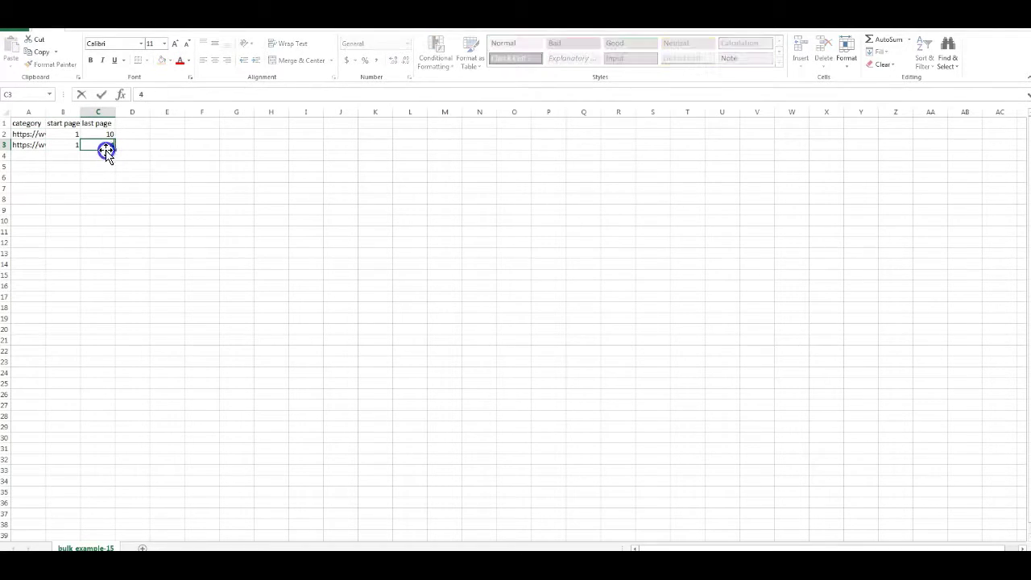
key(Return)
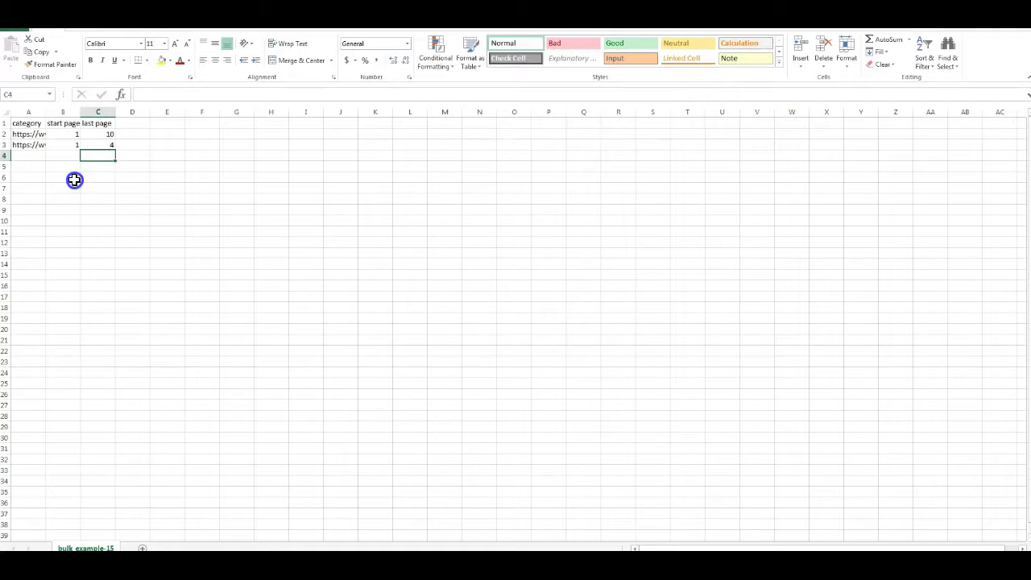
click(25, 136)
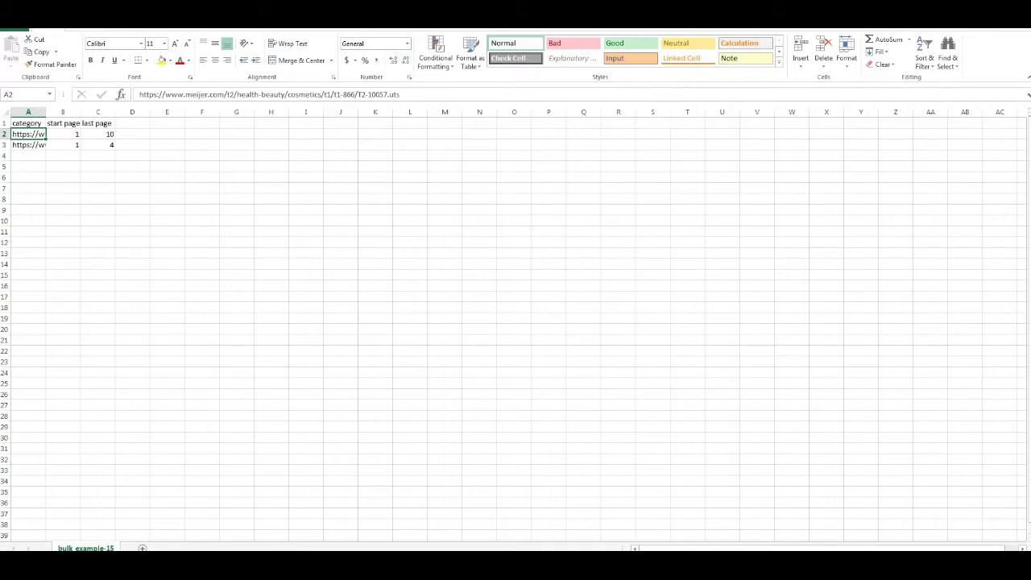
Switch back to Tactical Arbitrage, submit the bulk form without choosing a file and select acehardware.com (UPC/EAN Search) as the website
click(214, 564)
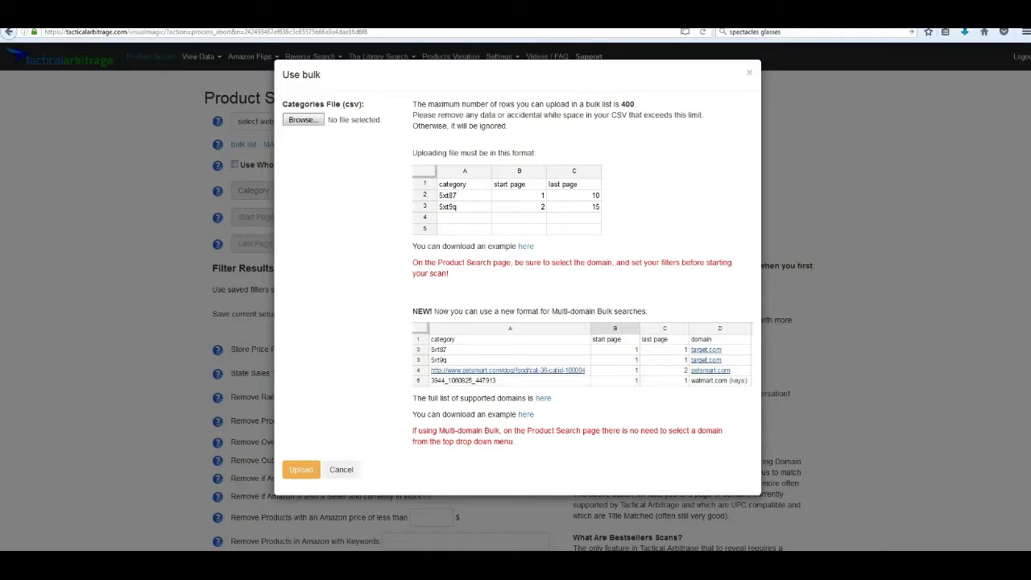
click(303, 477)
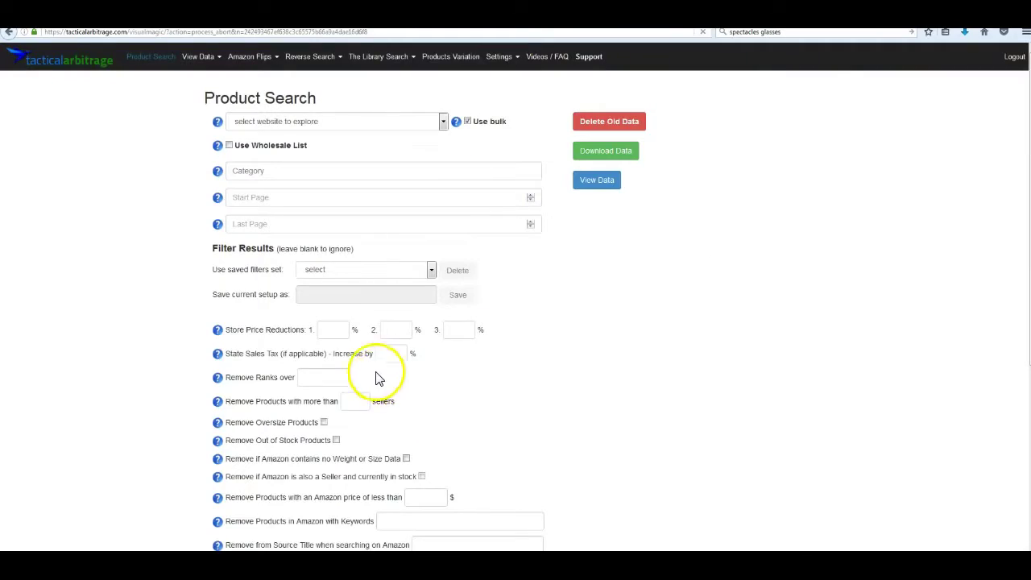
click(287, 121)
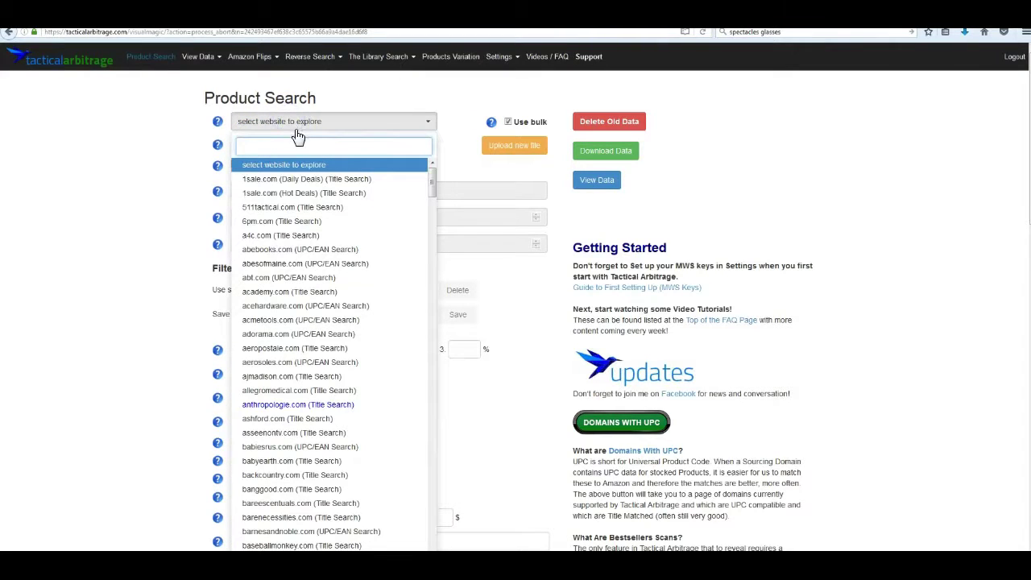
click(319, 307)
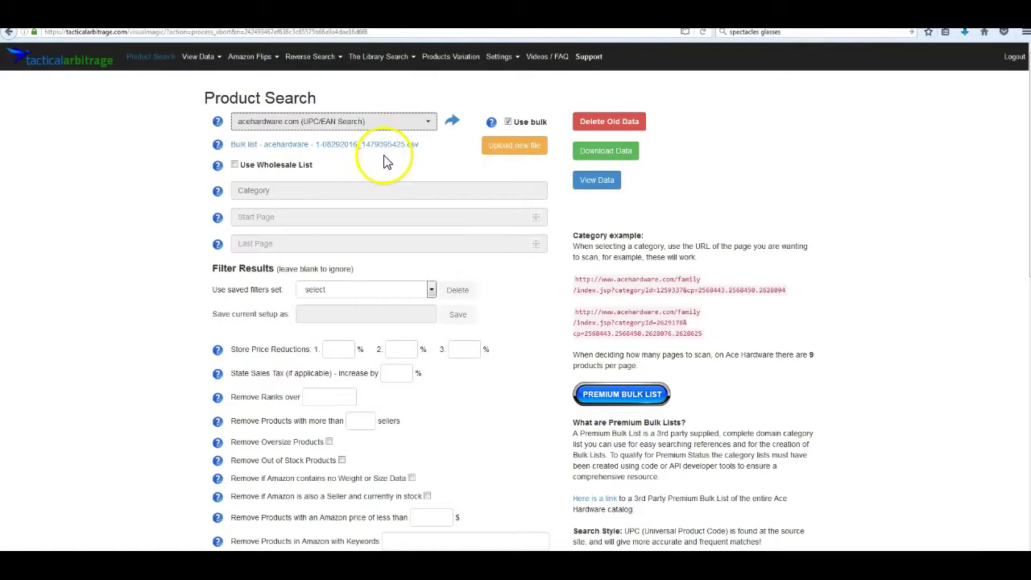
Apply the Last Used saved filters set and submit the bulk product search
click(407, 291)
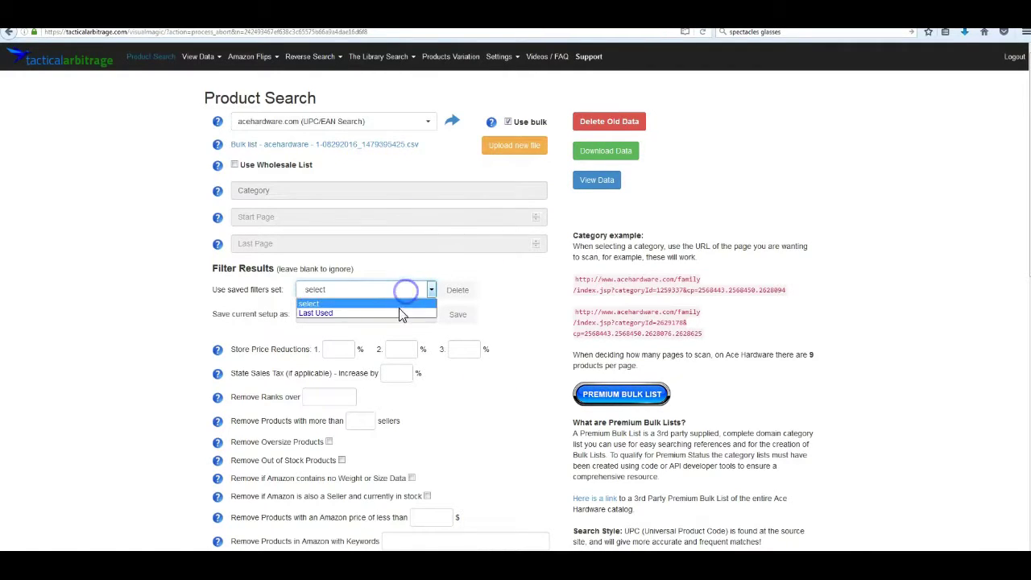
click(397, 314)
scroll(472, 383, down, 10)
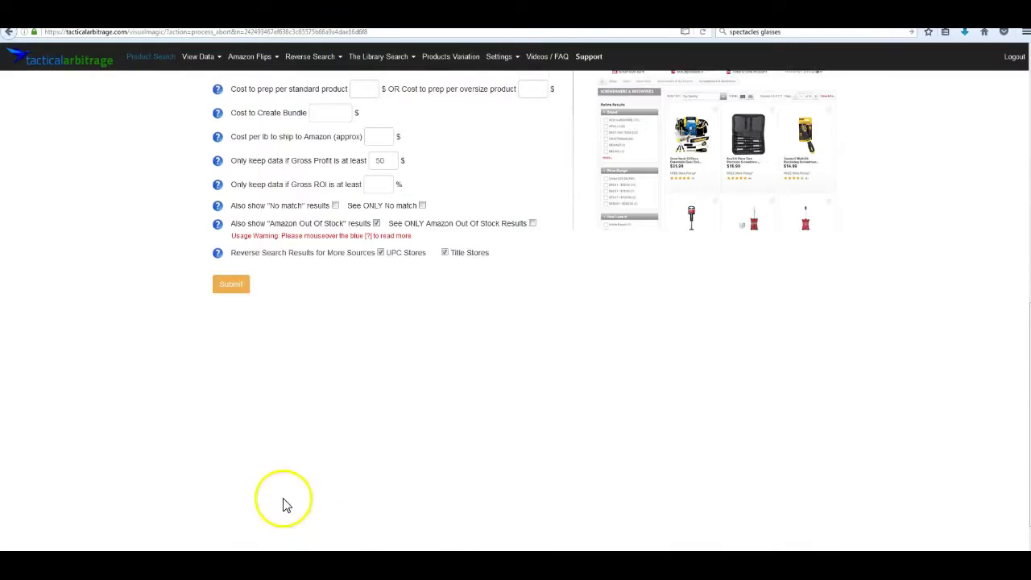
click(234, 276)
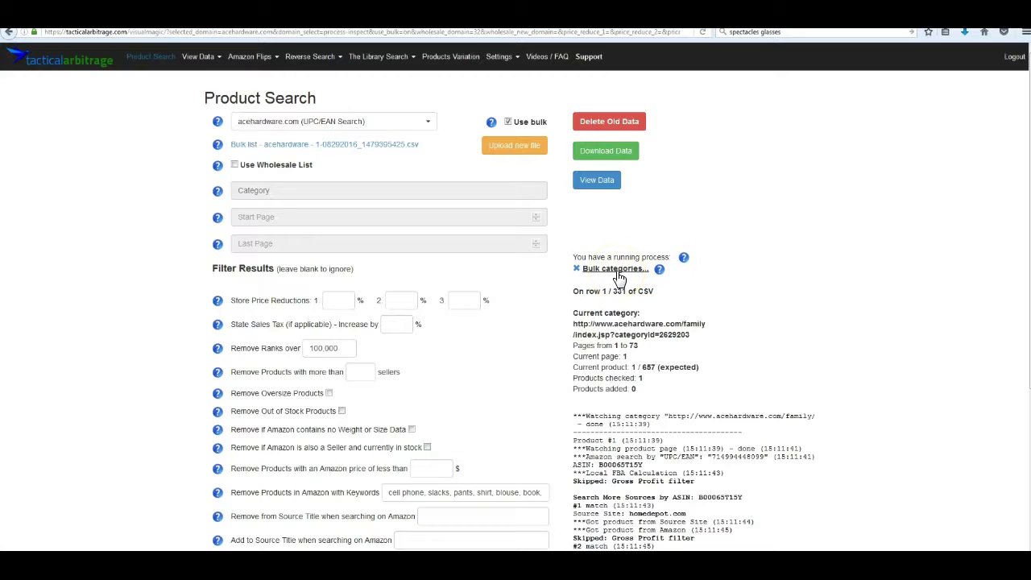
Review the running search's bulk categories and scan progress, and cancel the running process
click(616, 269)
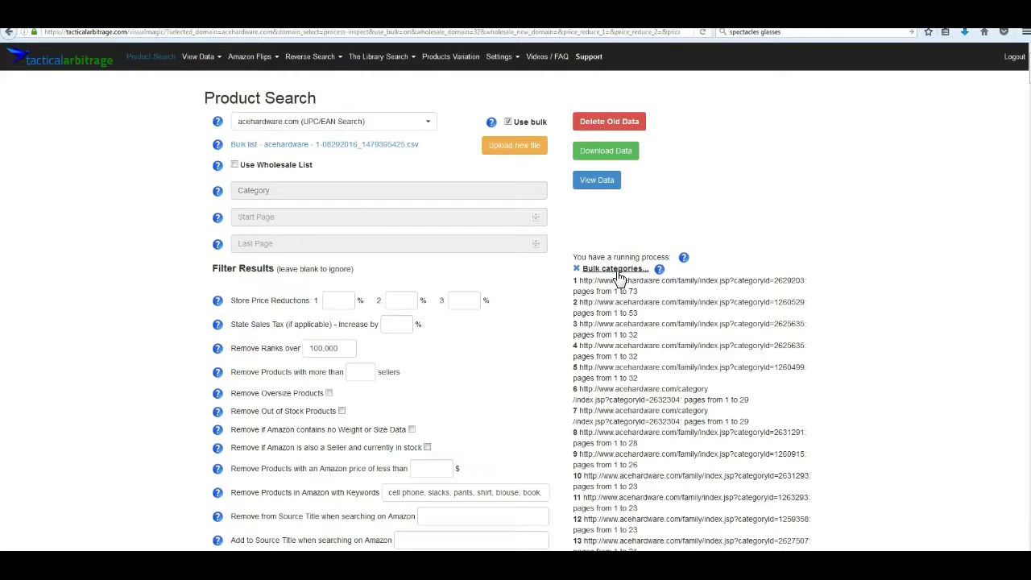
scroll(644, 314, down, 1)
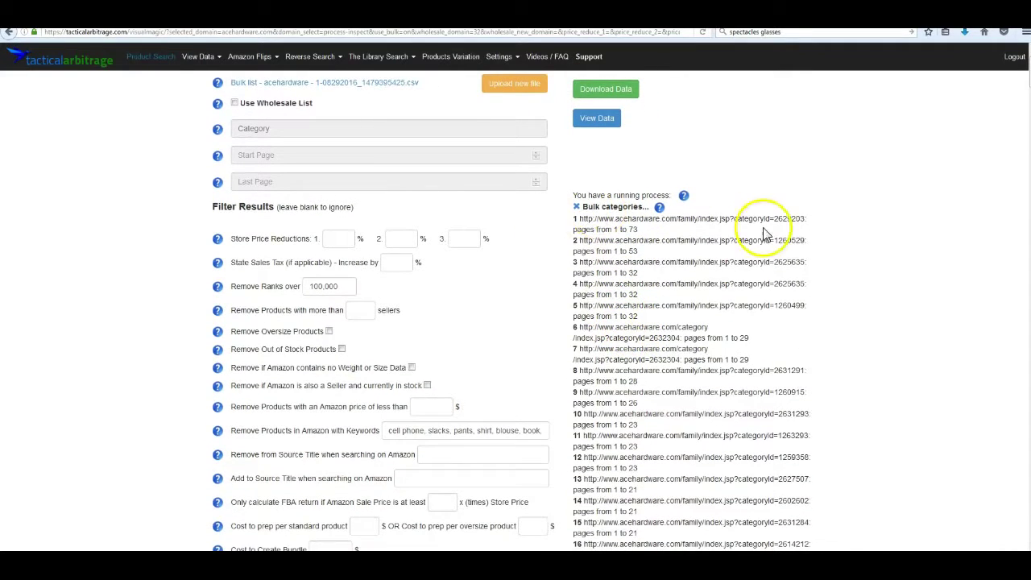
click(624, 210)
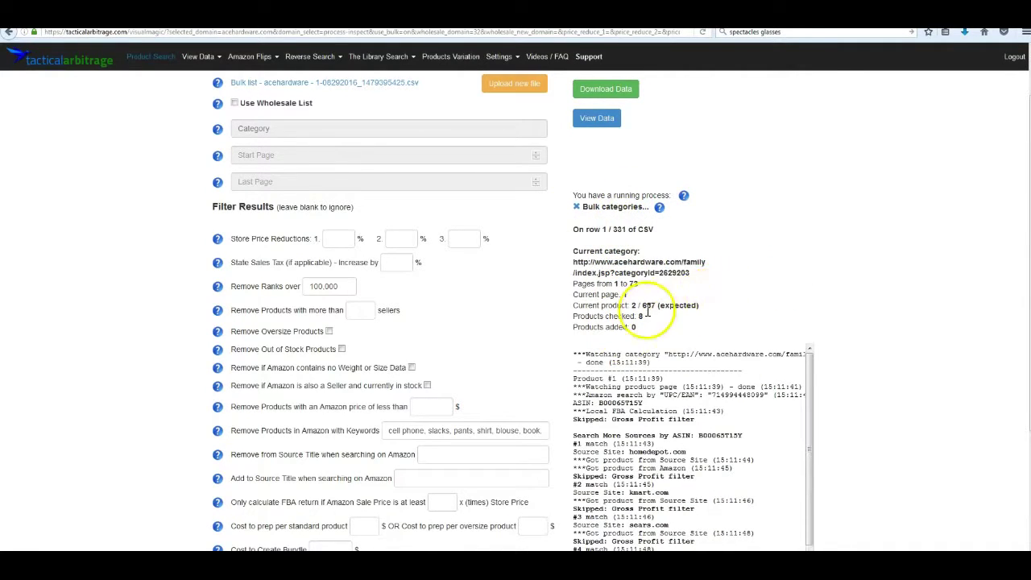
scroll(647, 312, down, 1)
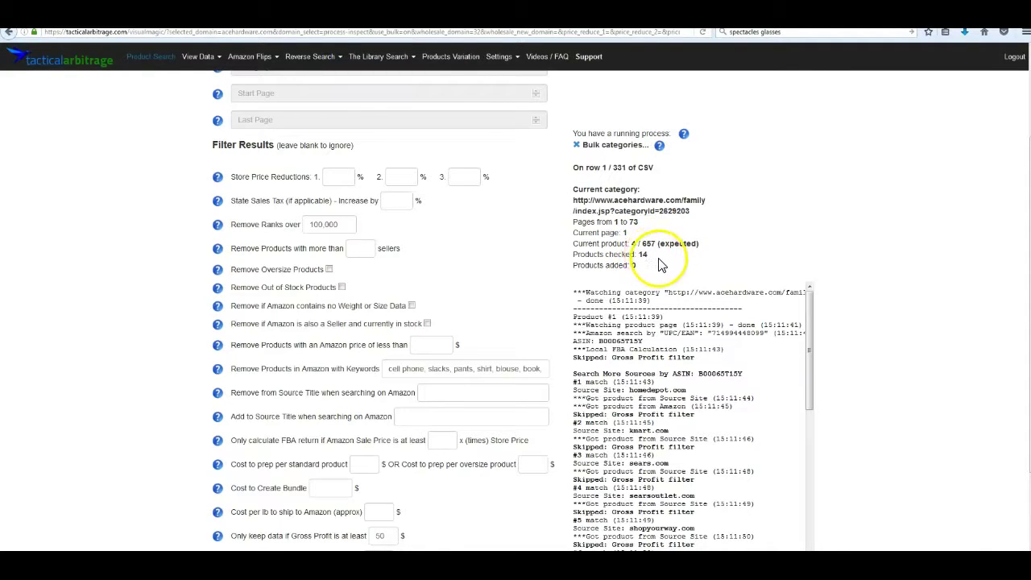
scroll(572, 254, up, 3)
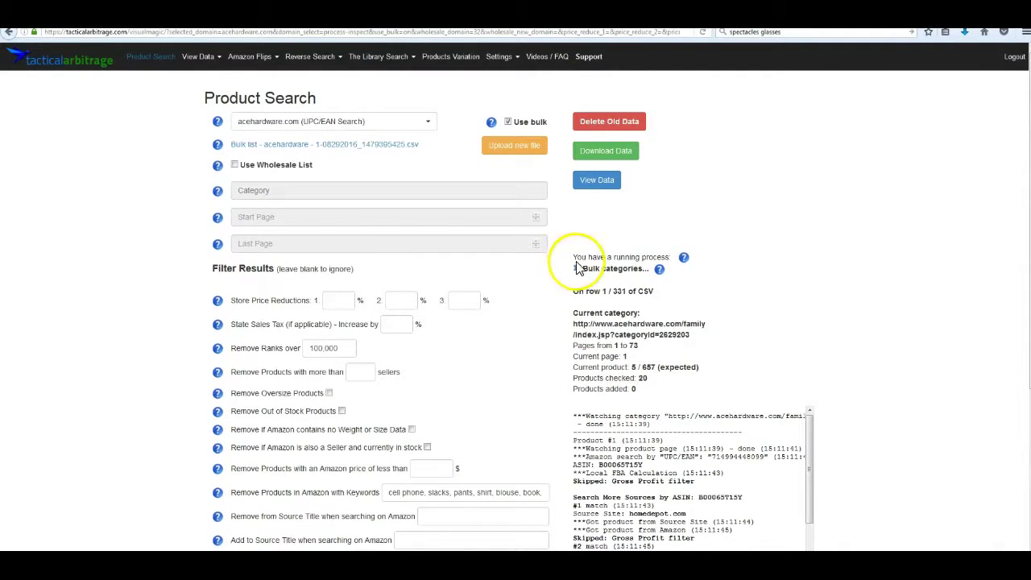
click(577, 270)
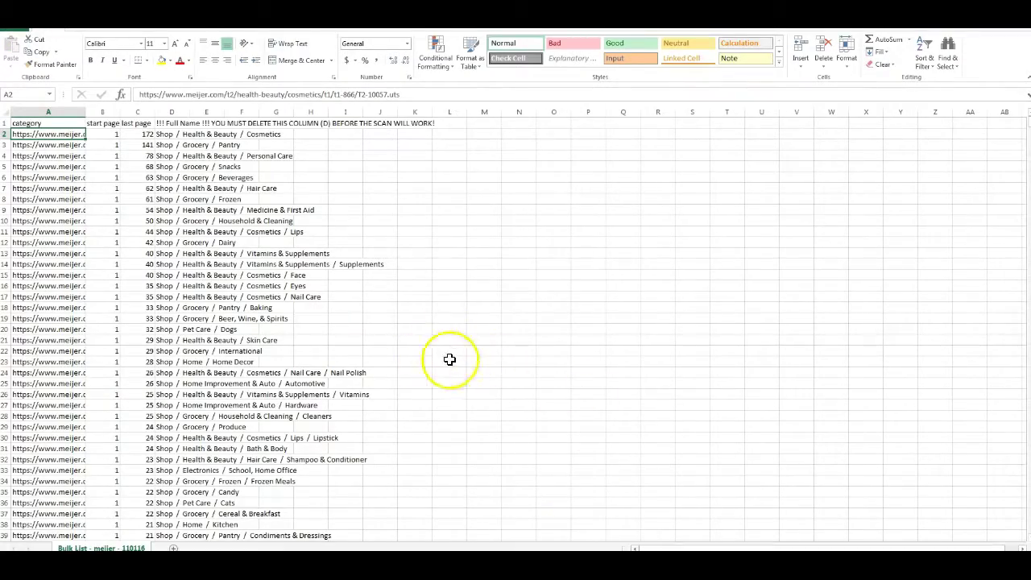
Look through the category rows of the Meijer bulk list in Excel, down past the last row and back to the start
scroll(274, 338, down, 20)
scroll(271, 336, down, 20)
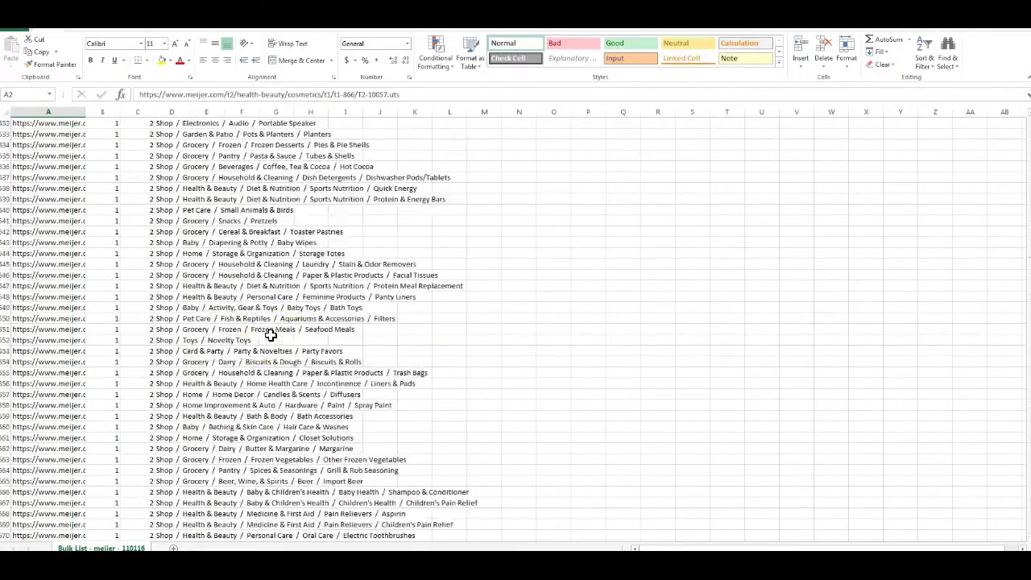
scroll(270, 336, down, 20)
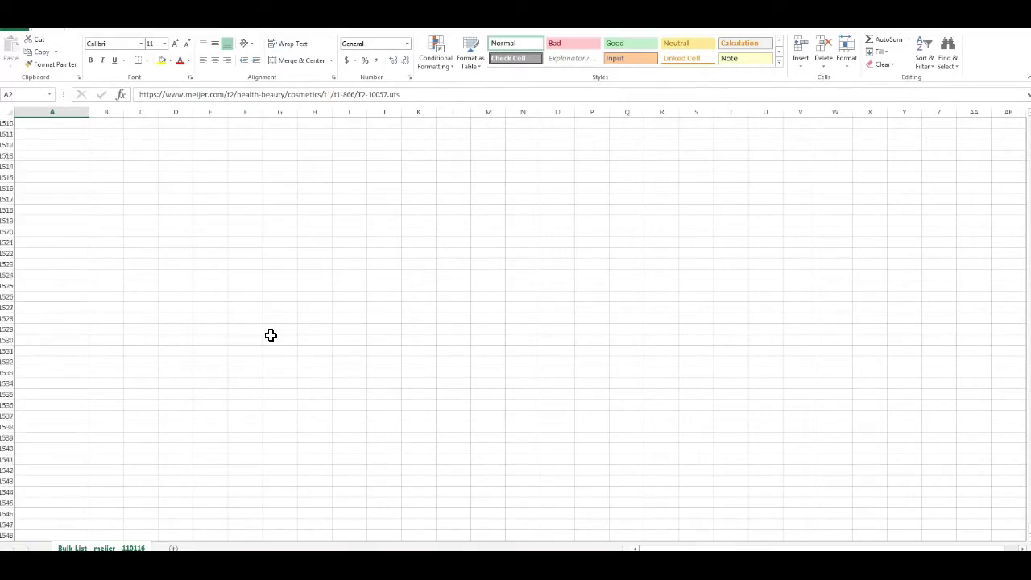
scroll(271, 333, up, 20)
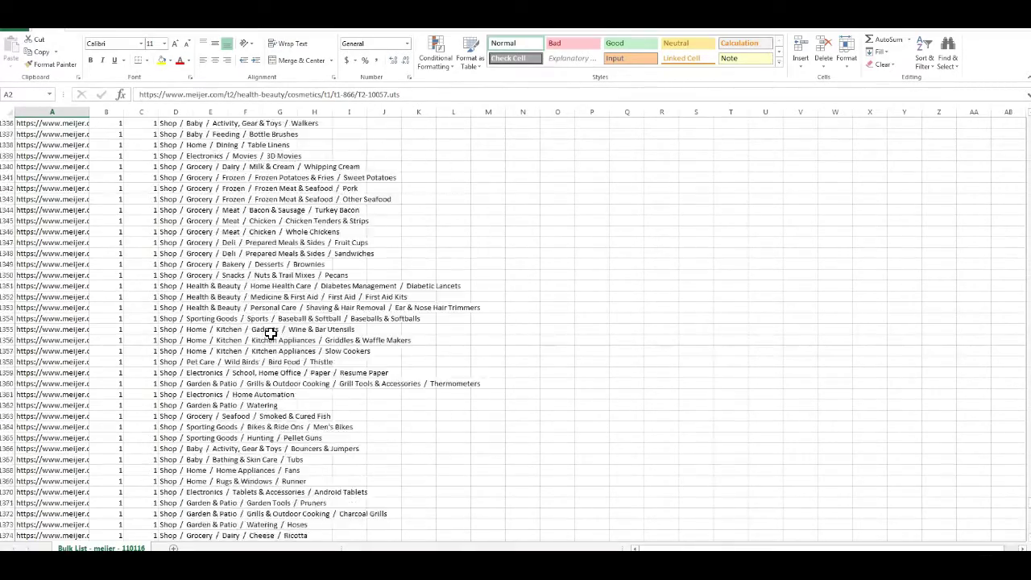
scroll(271, 333, up, 20)
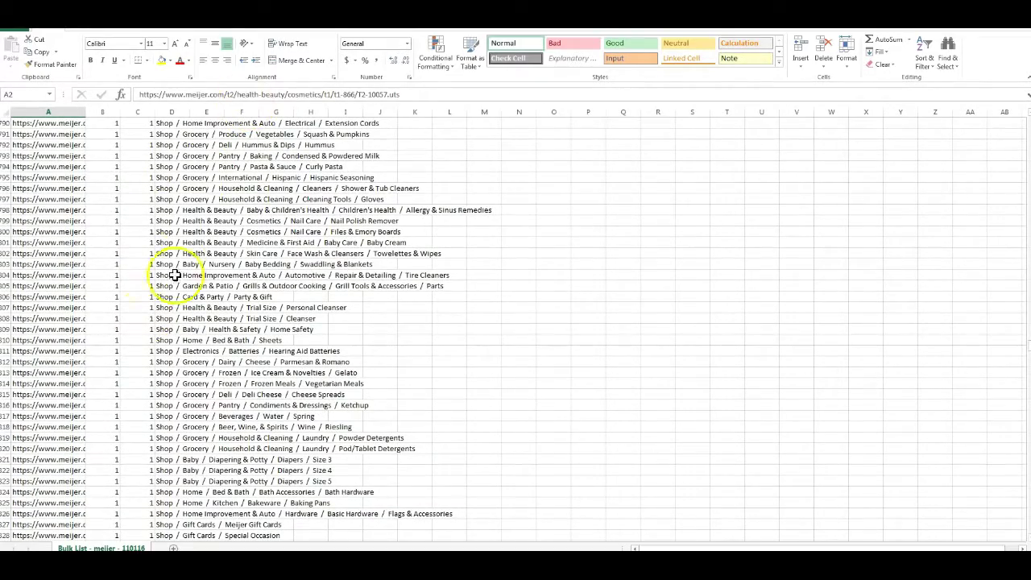
scroll(203, 235, up, 20)
scroll(203, 235, up, 20)
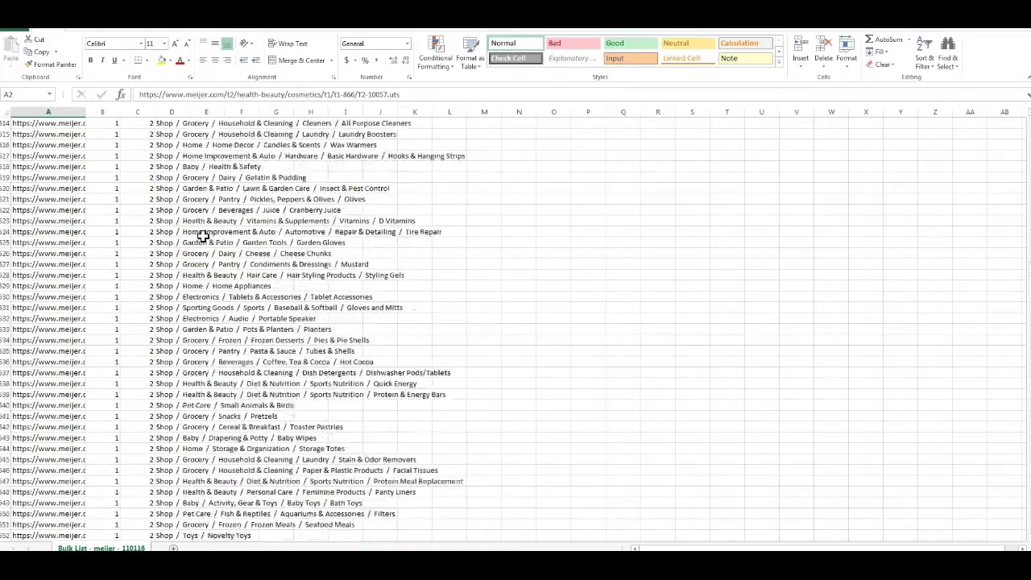
scroll(203, 235, up, 20)
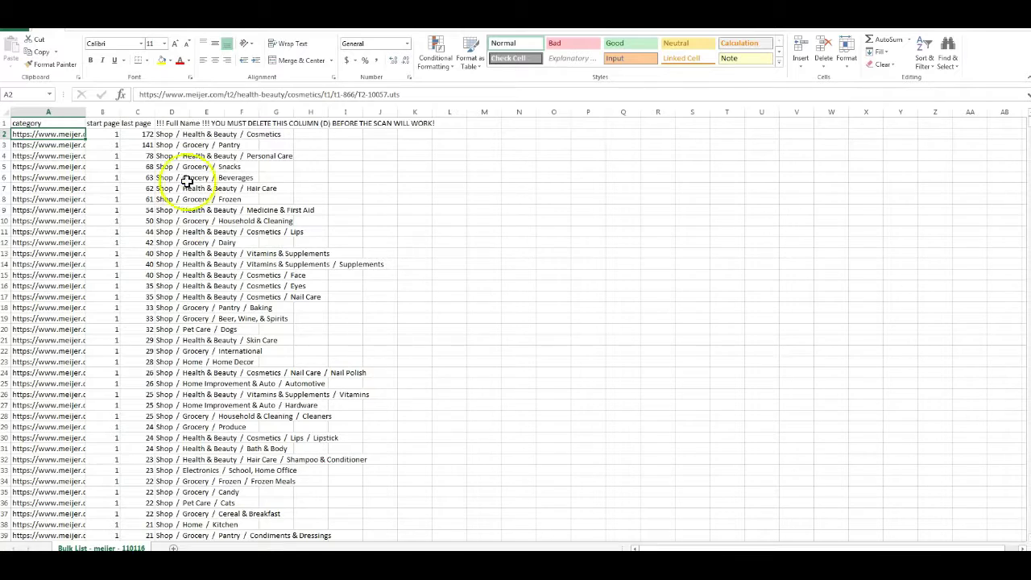
click(209, 143)
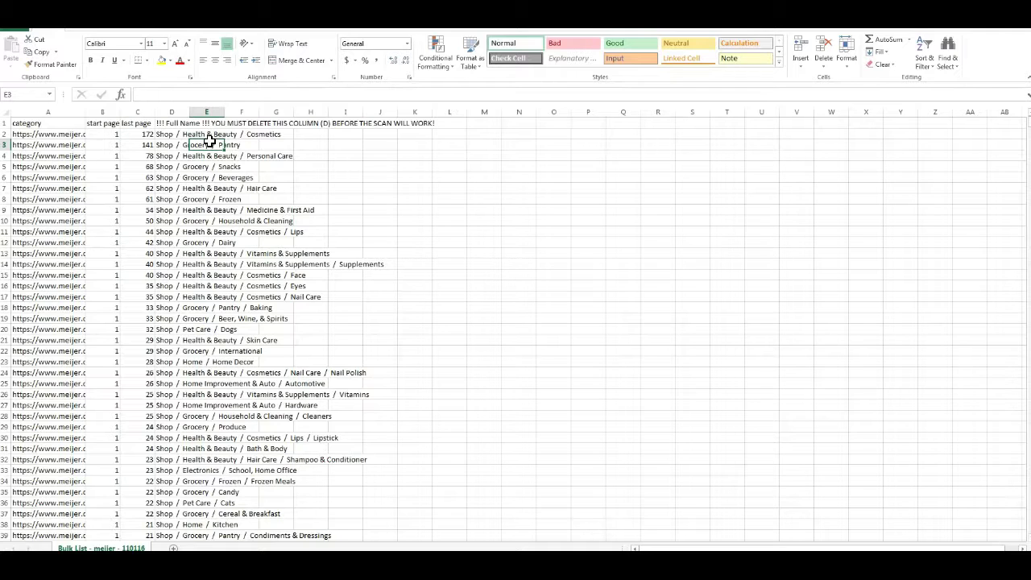
Sort the Meijer bulk list by the Full Name column from A to Z, expanding the selection to all columns
click(172, 111)
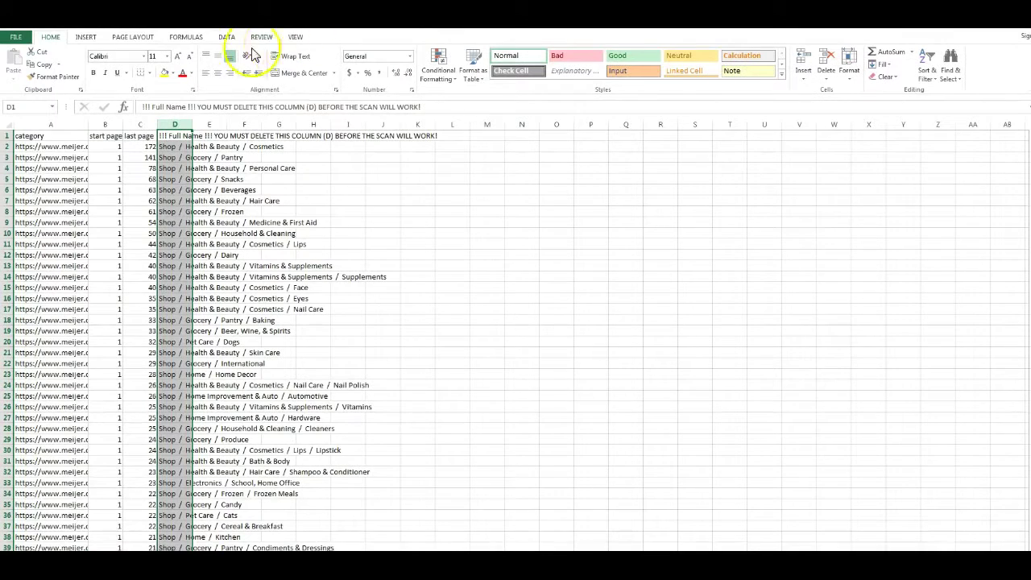
click(225, 37)
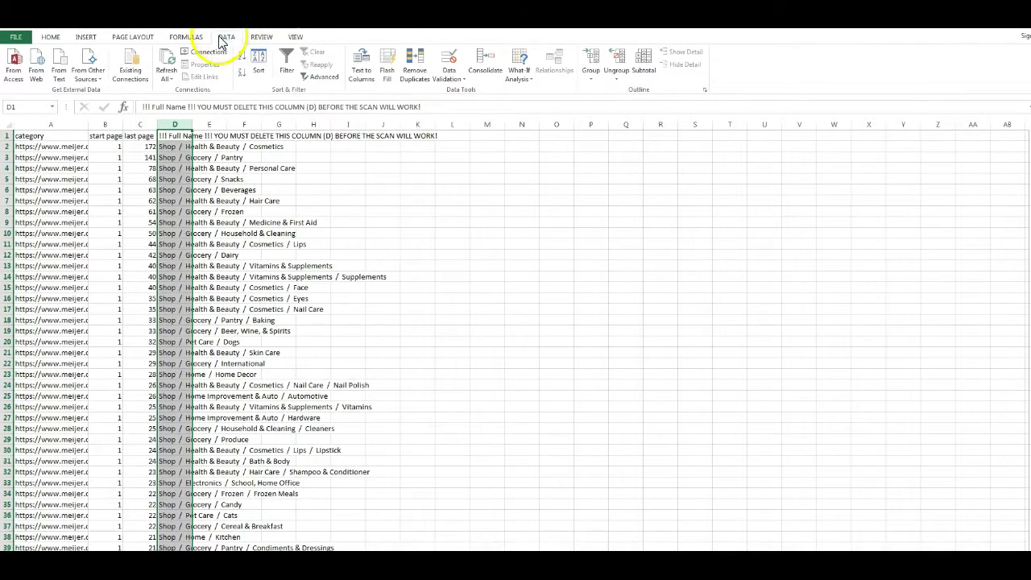
click(259, 64)
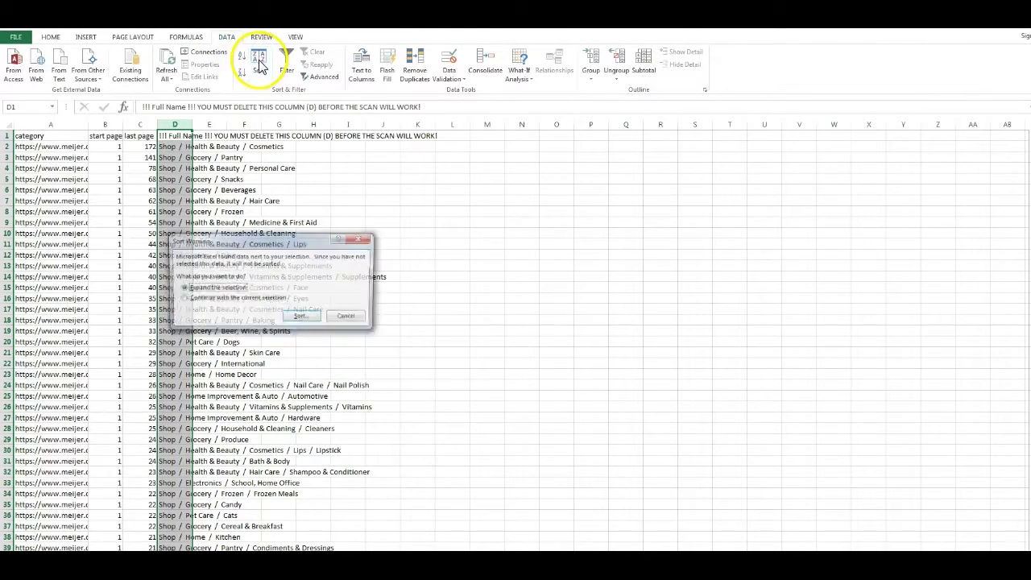
click(299, 315)
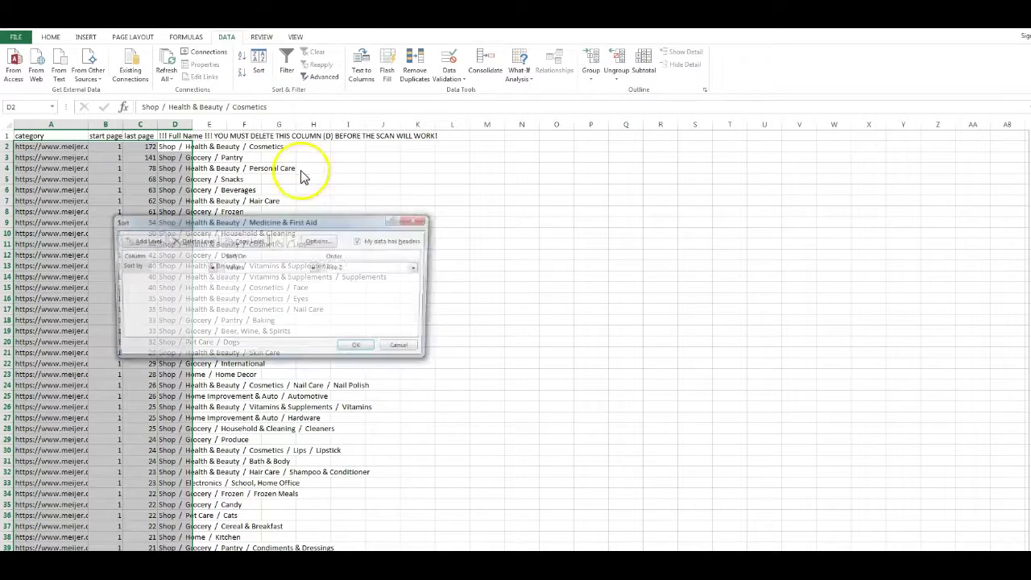
click(206, 267)
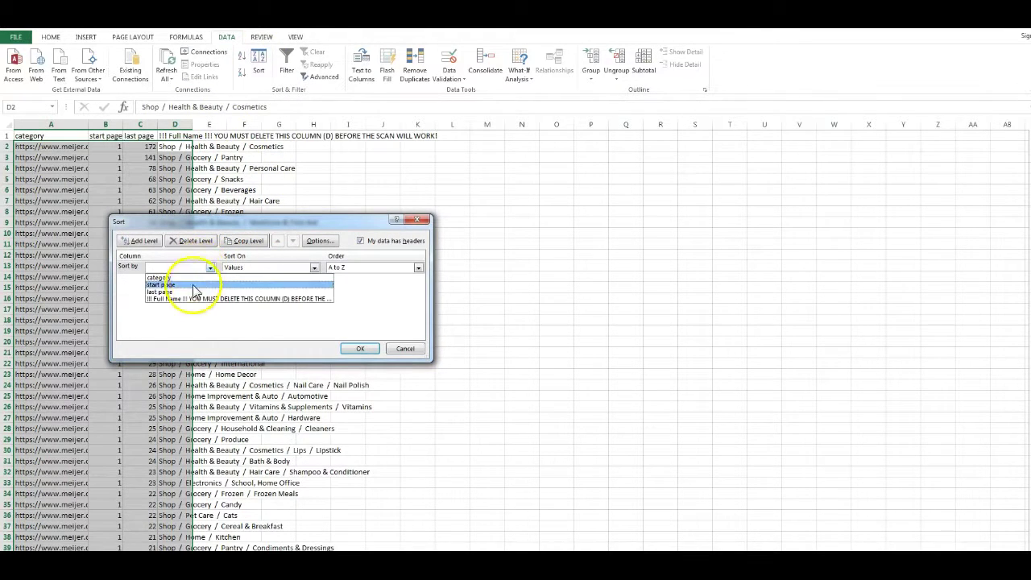
click(191, 300)
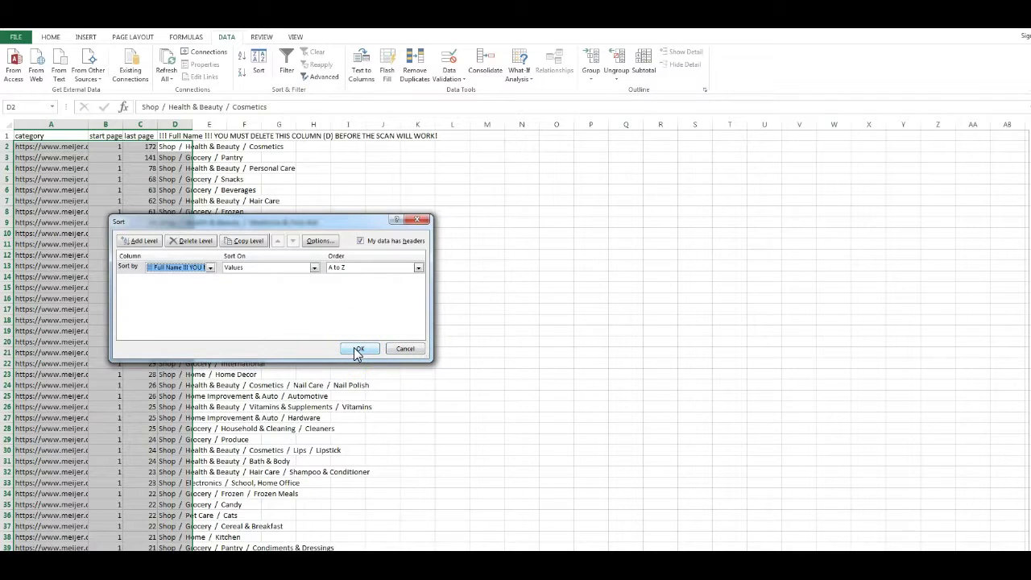
click(359, 348)
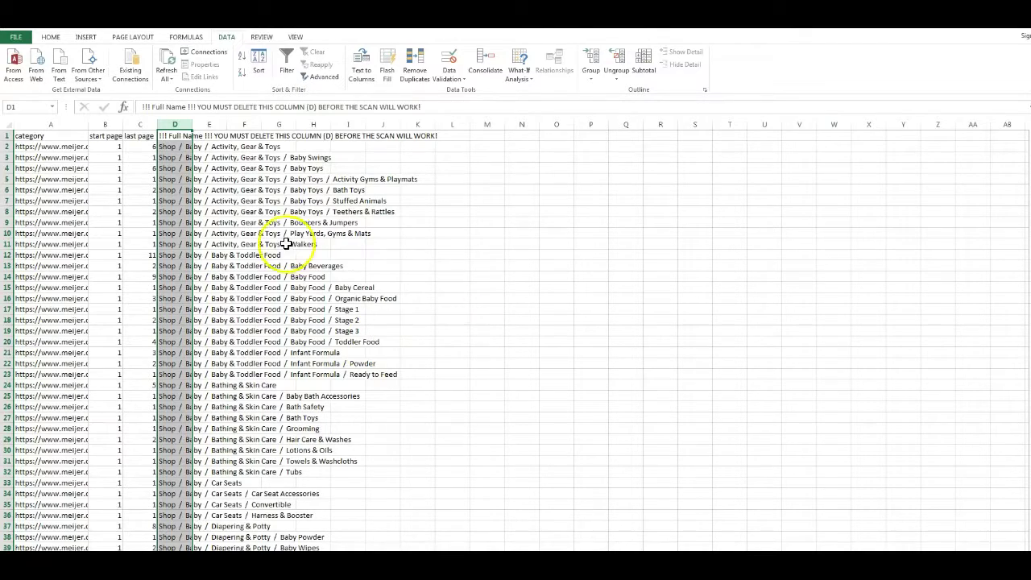
Look through the sorted Meijer category names, from Baby down to Garden & Patio and back to the Card & Party section
click(241, 223)
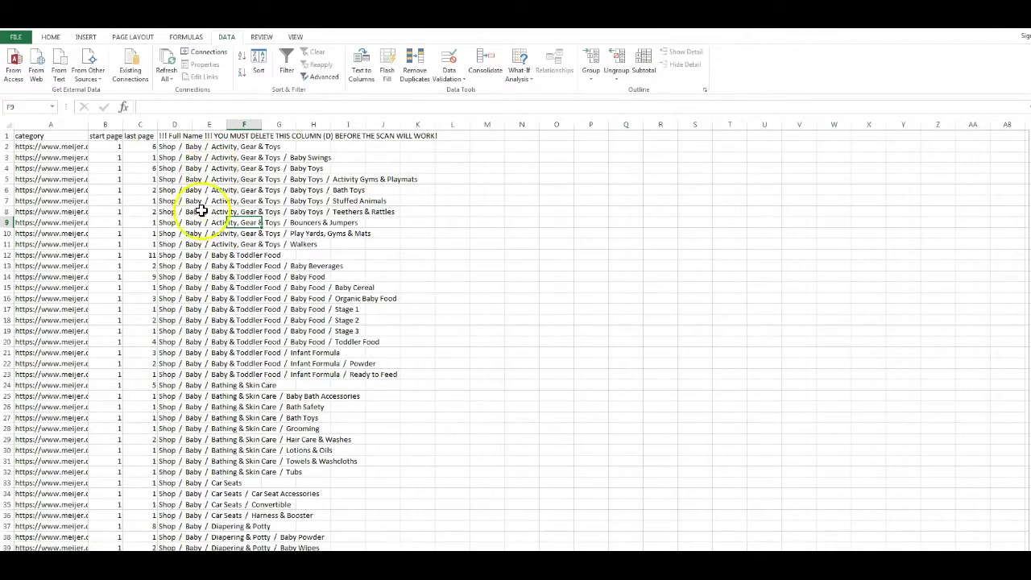
click(183, 332)
scroll(194, 343, down, 20)
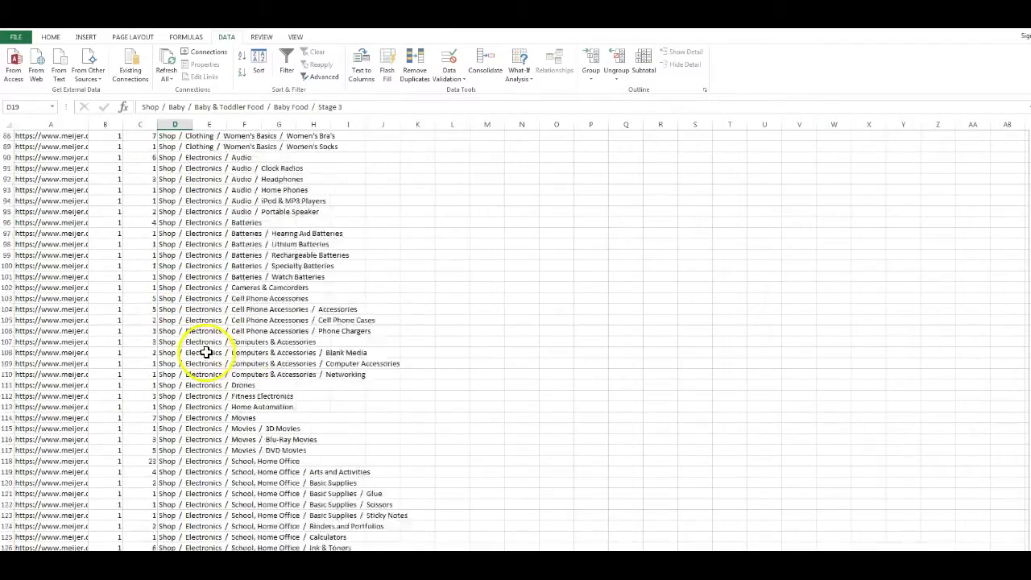
scroll(202, 352, up, 2)
scroll(201, 352, down, 14)
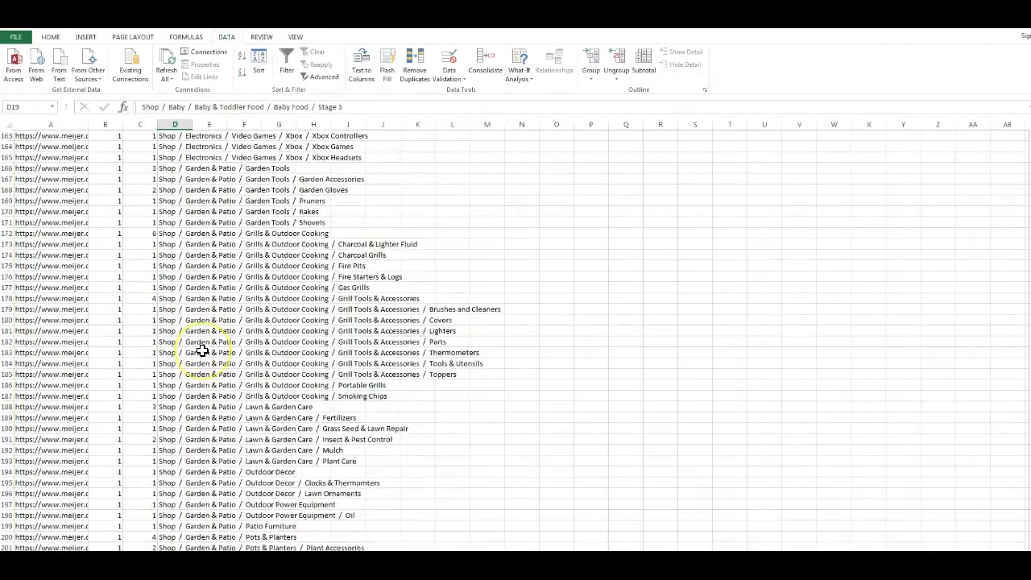
scroll(202, 352, up, 20)
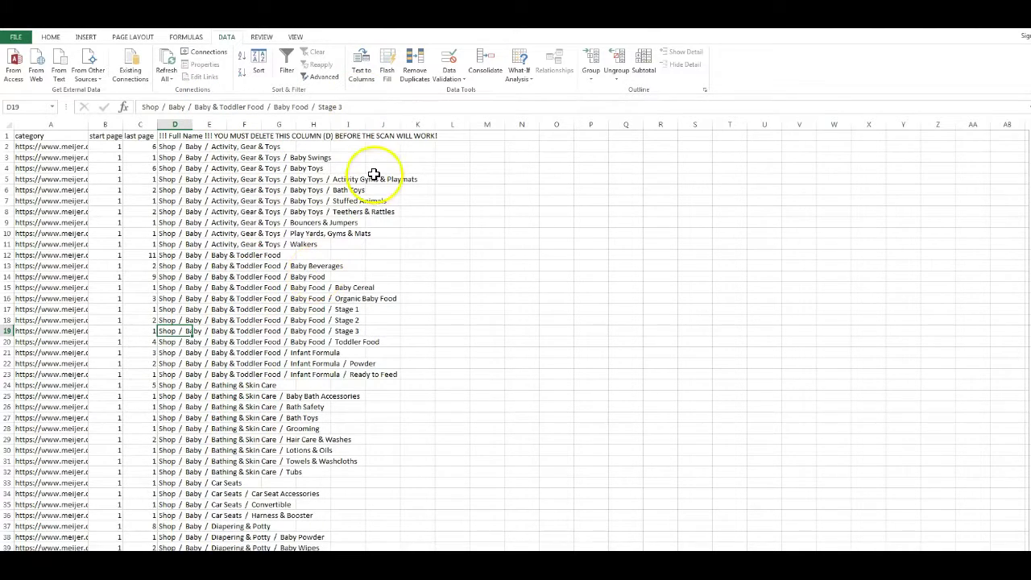
scroll(304, 460, down, 1)
scroll(306, 458, up, 1)
scroll(314, 346, down, 20)
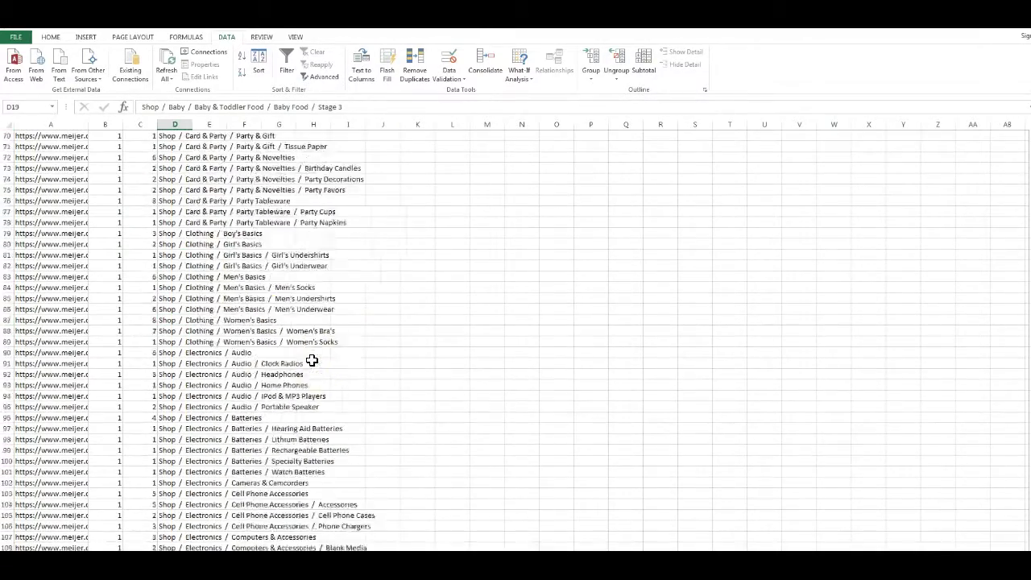
scroll(312, 360, up, 5)
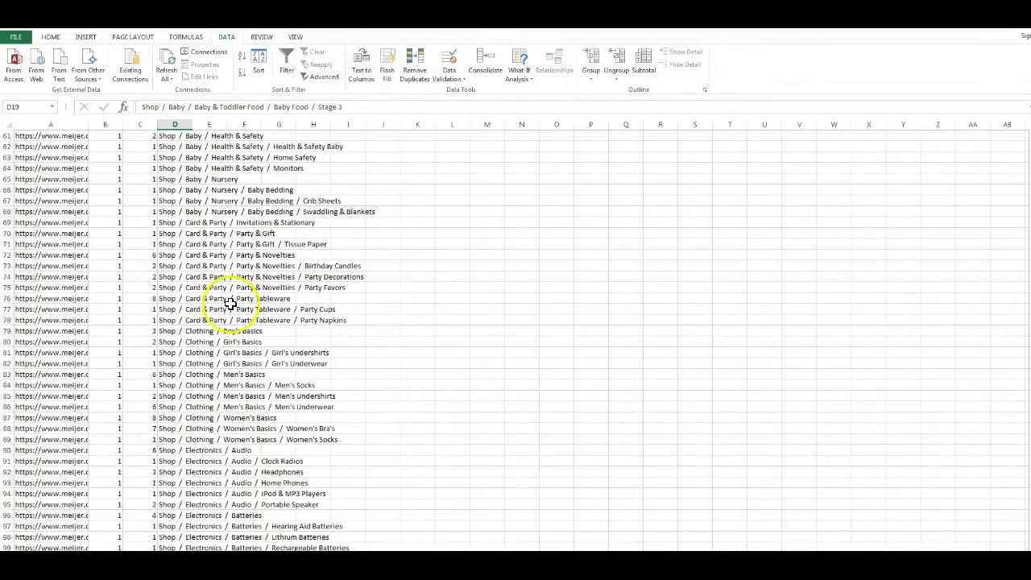
Select the block of rows from the first Card & Party category through Clothing, and return to the start of the list
click(7, 223)
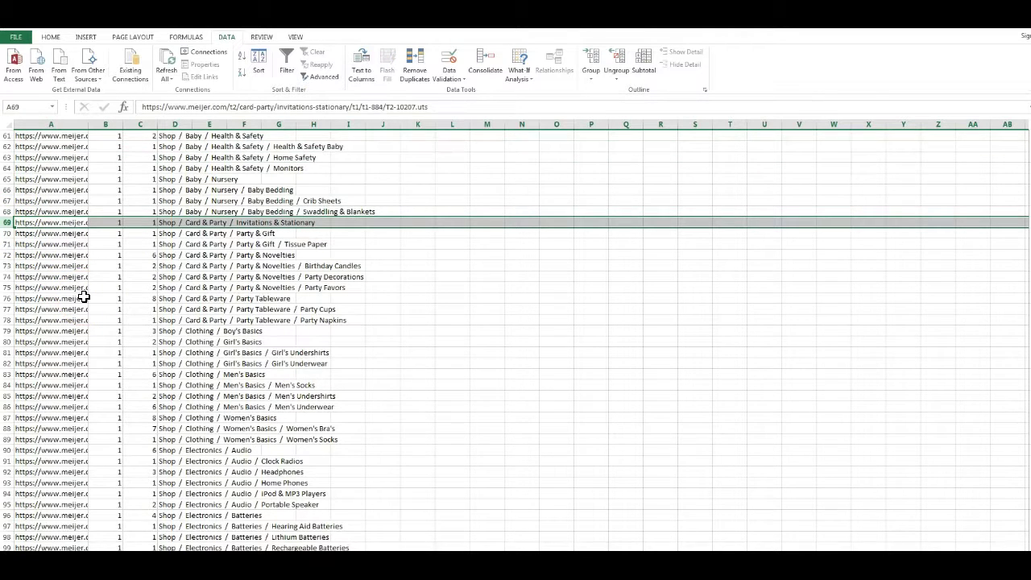
drag(10, 222, 63, 437)
key(ctrl+Home)
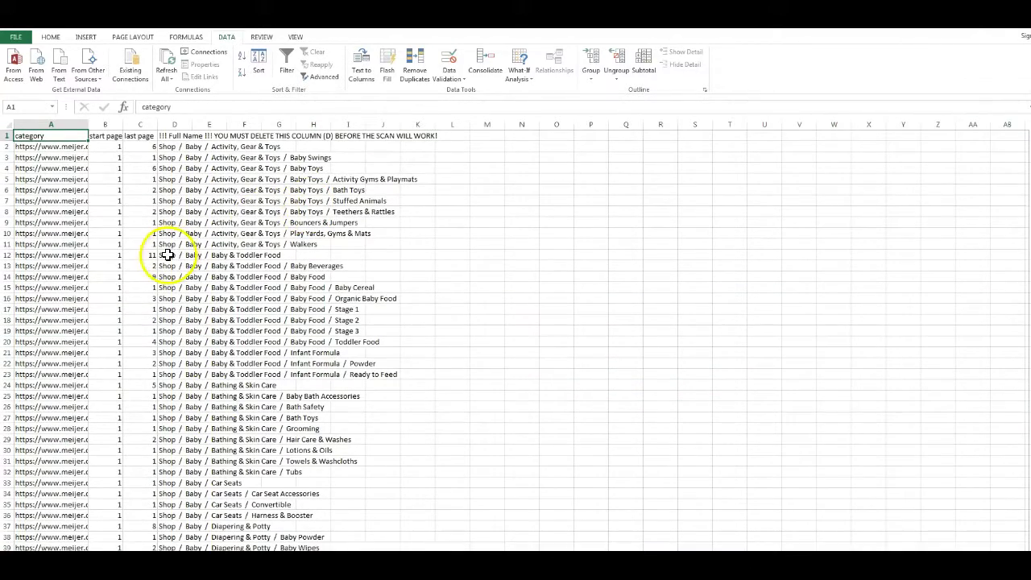
scroll(223, 251, down, 11)
scroll(223, 254, up, 11)
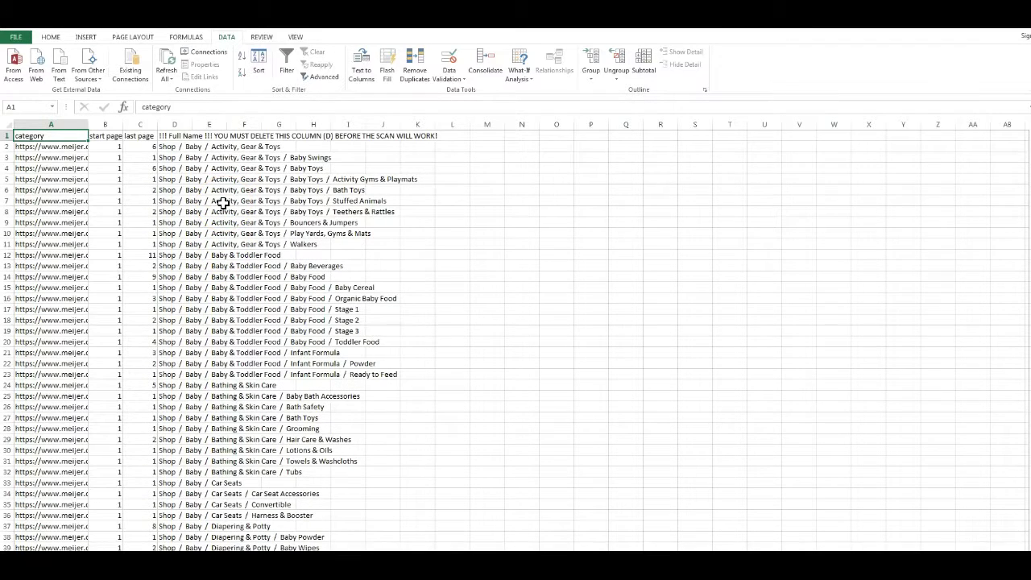
Delete the Full Name column D from the Meijer bulk list
click(183, 126)
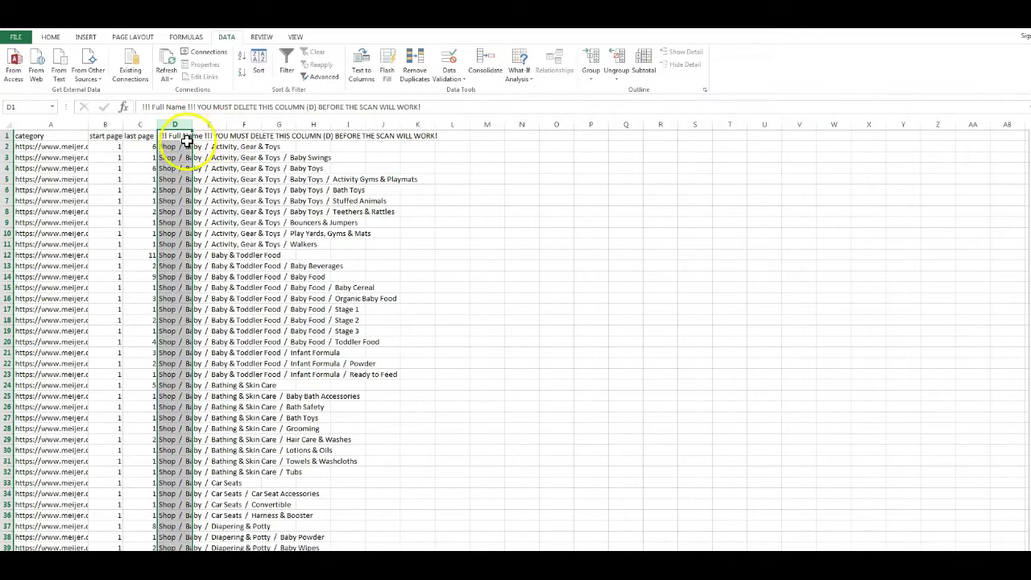
click(169, 137)
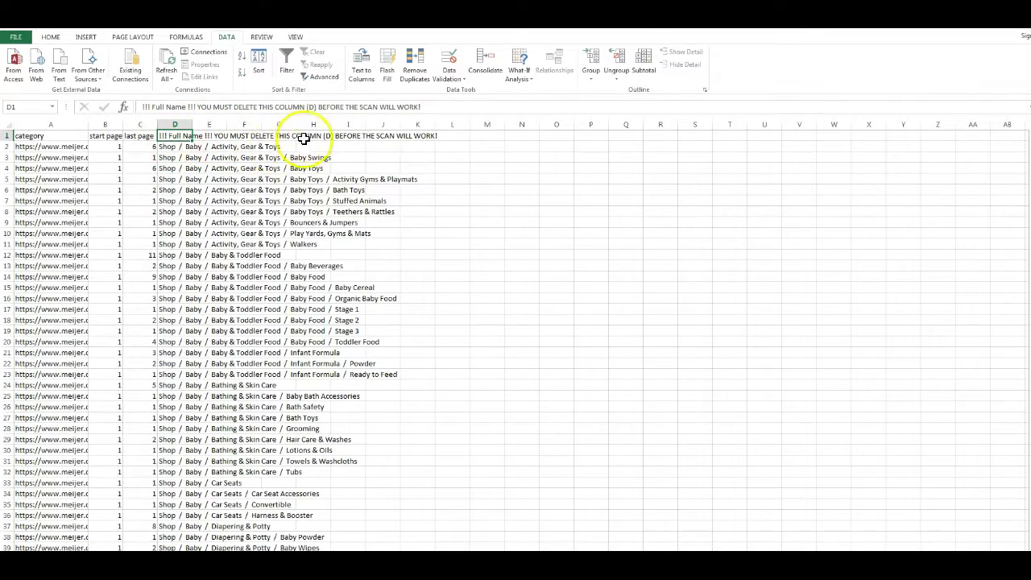
right_click(174, 125)
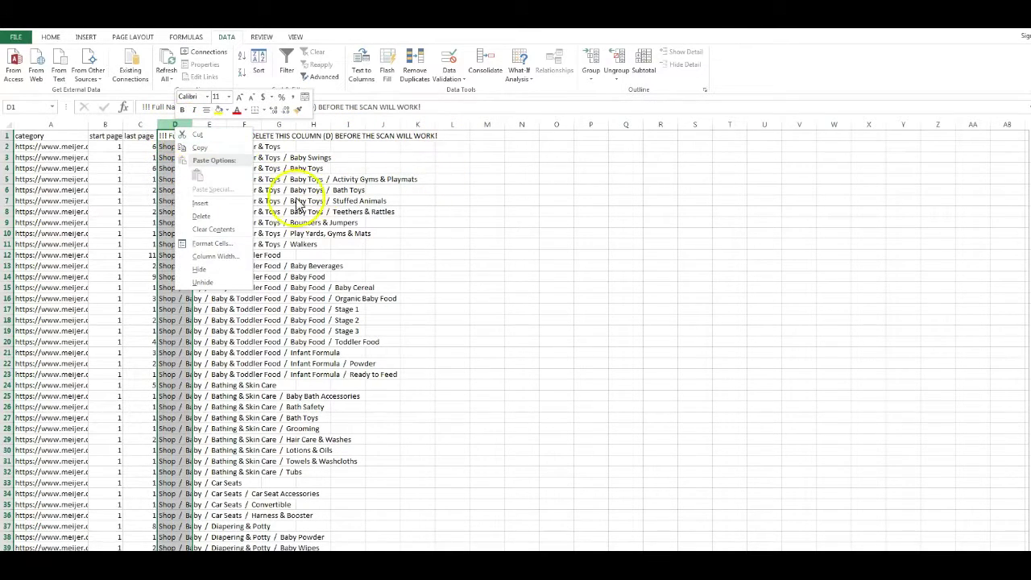
click(209, 217)
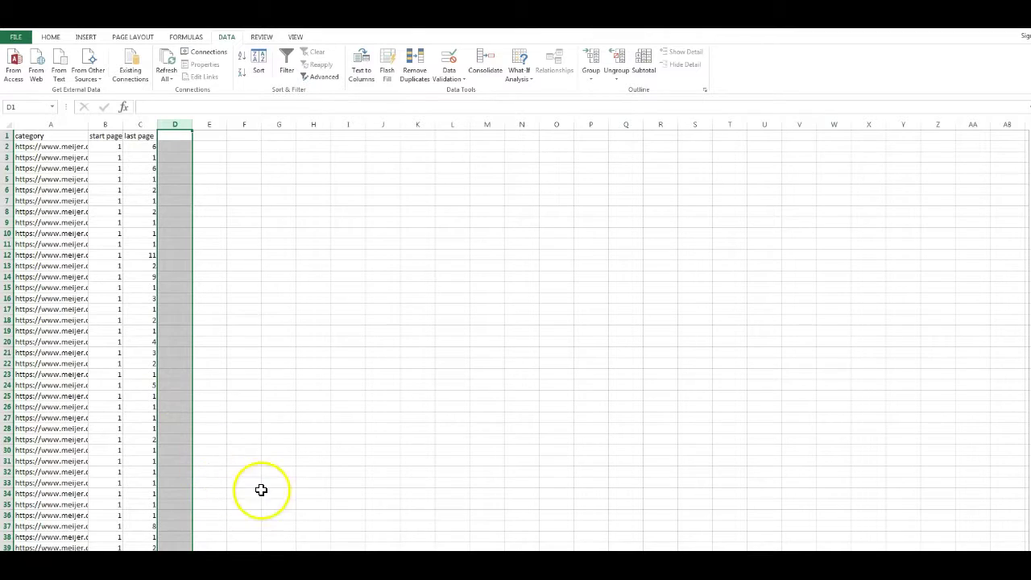
Switch to Tactical Arbitrage and set the first store price reduction of the product search to 20%
click(217, 561)
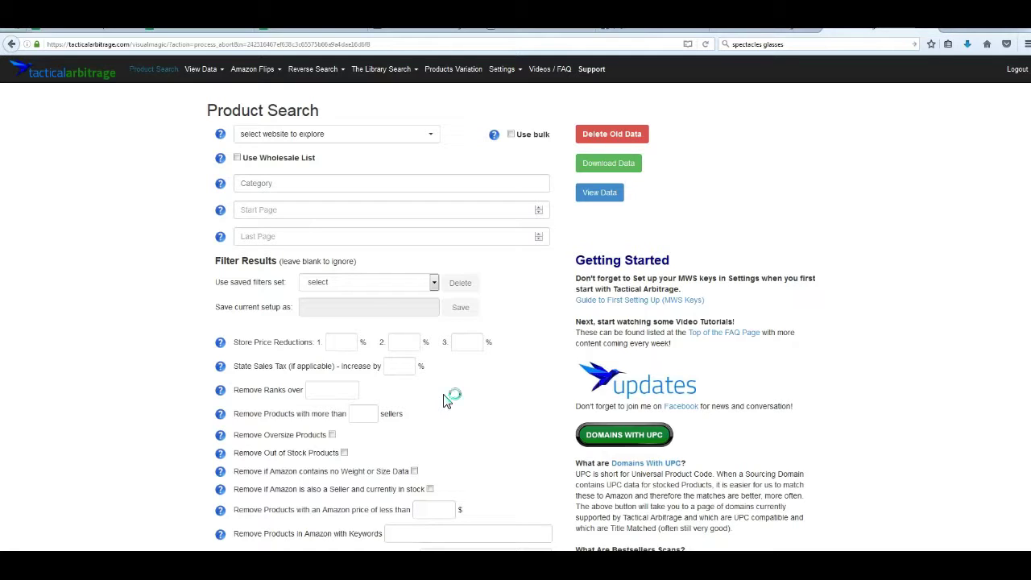
click(337, 344)
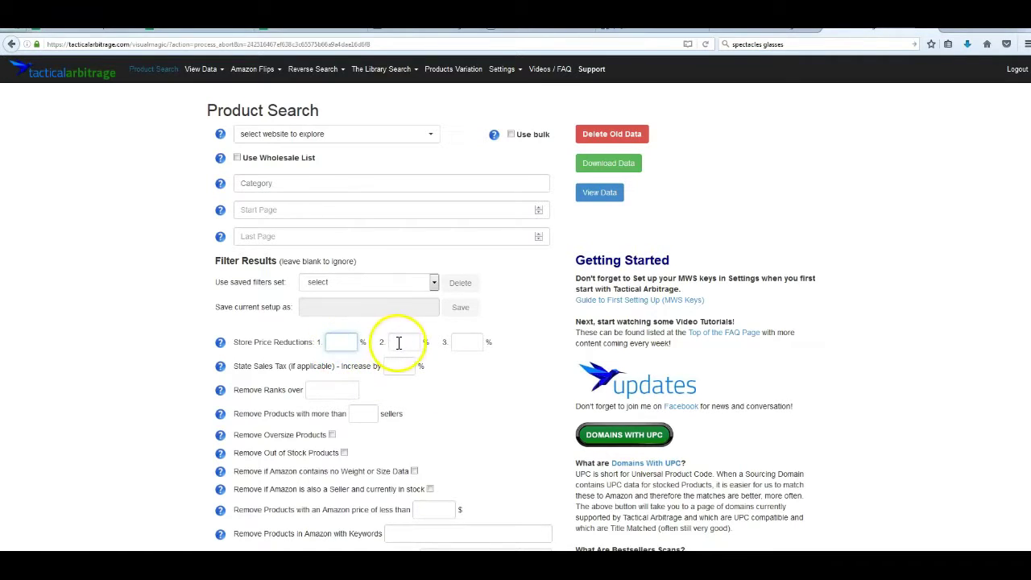
click(398, 342)
click(464, 342)
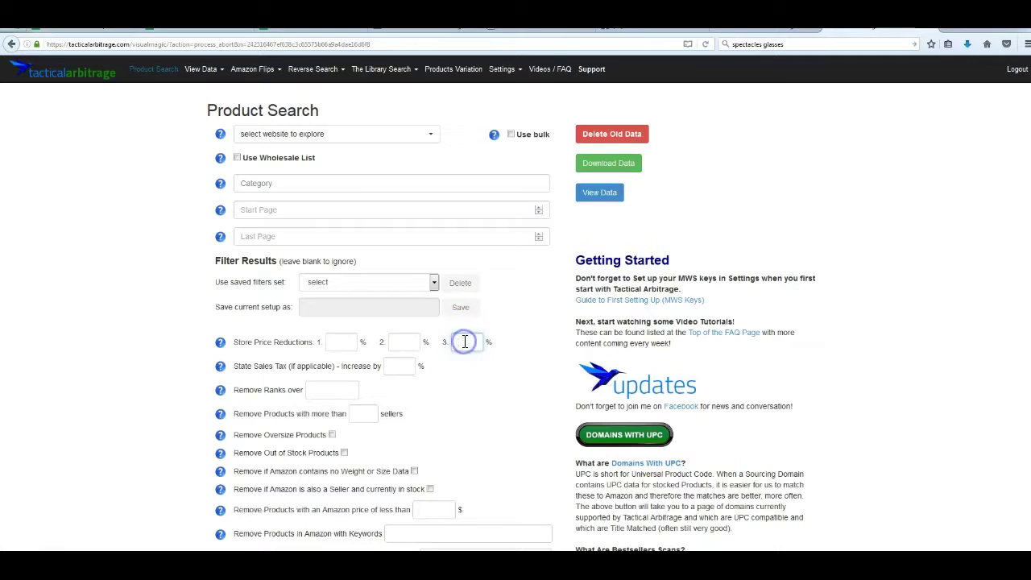
click(337, 342)
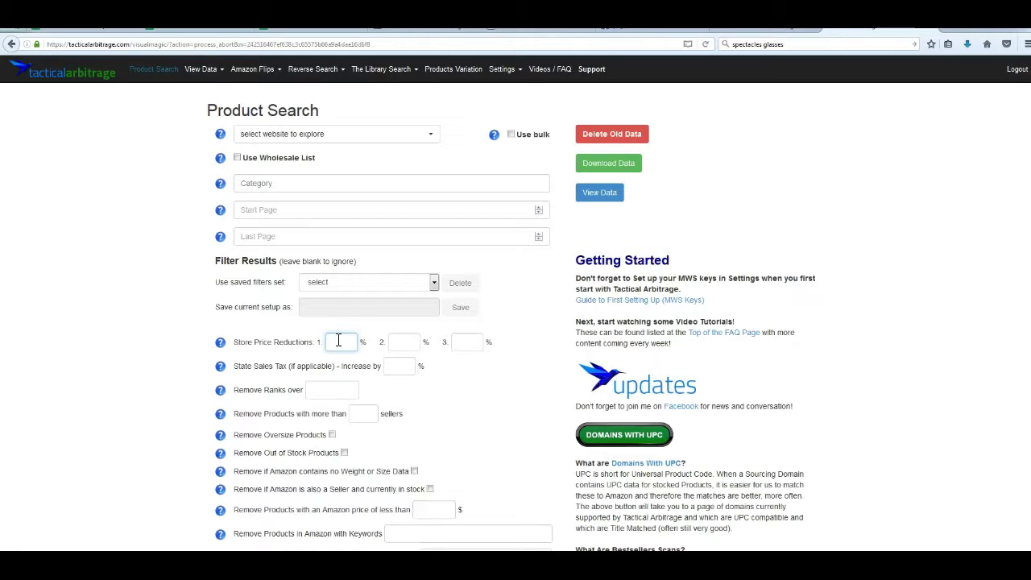
text(20)
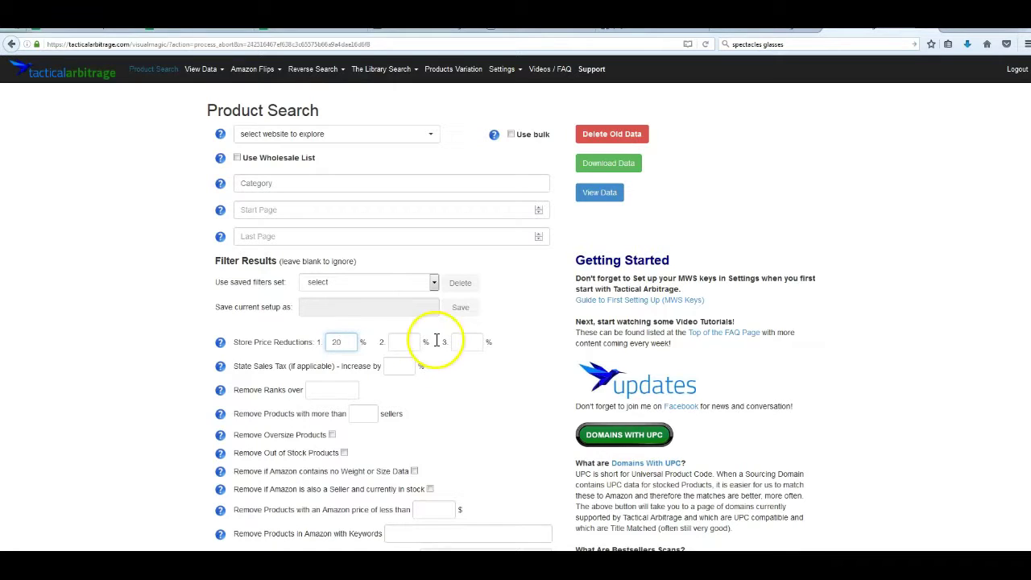
Open cardbear.com in a new browser tab
click(404, 342)
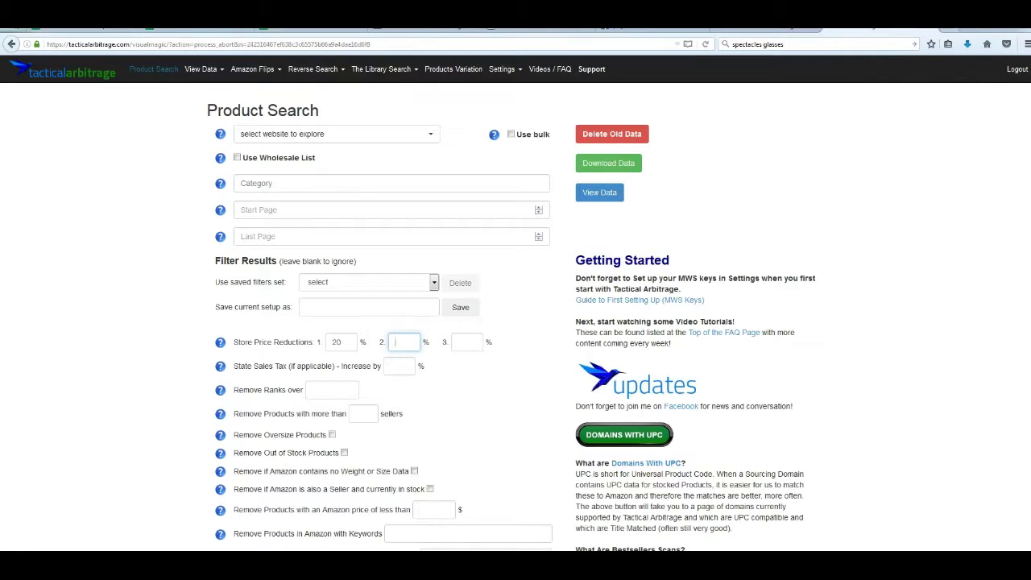
click(950, 26)
click(575, 46)
text(cardbear.com/)
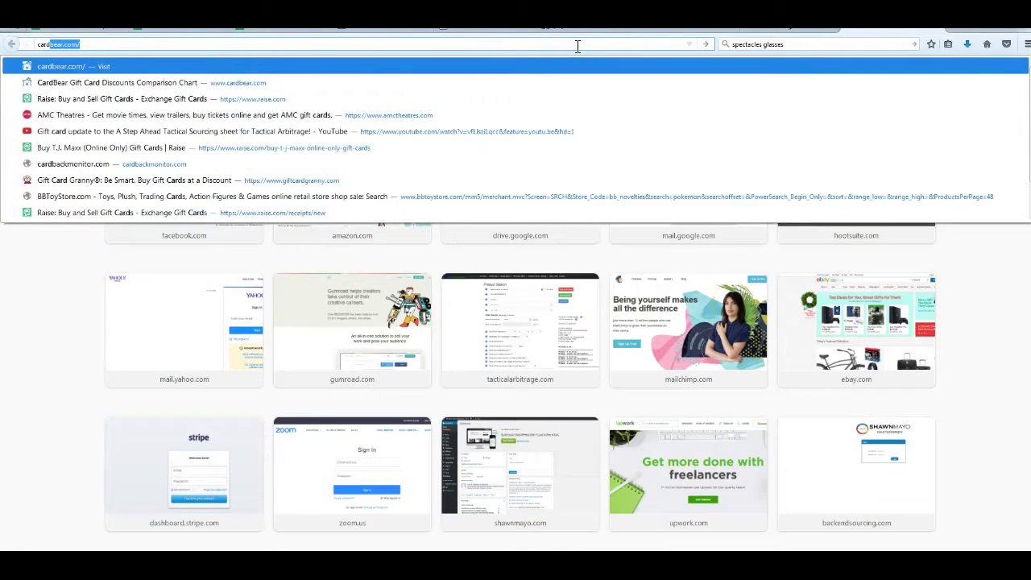
key(Return)
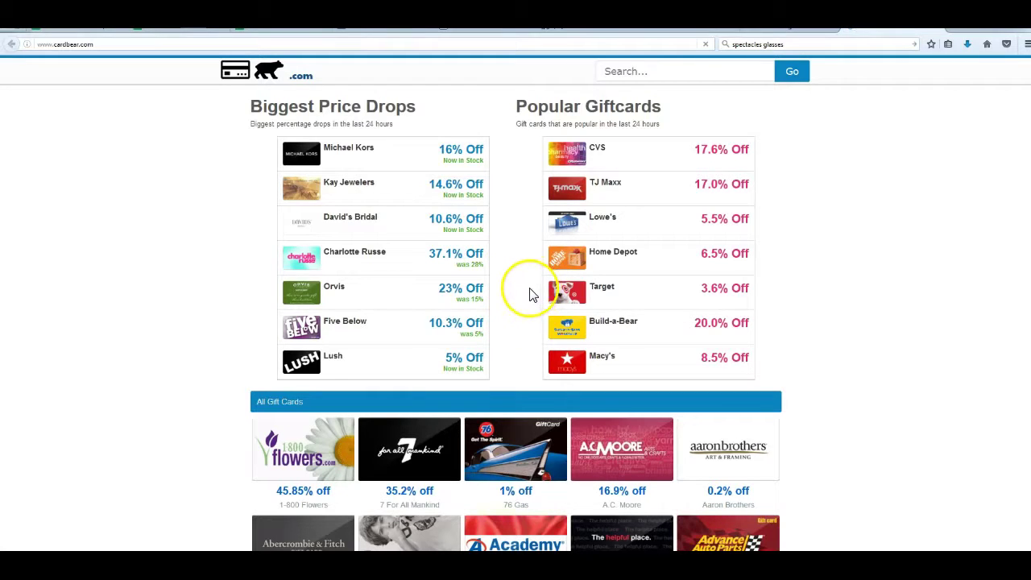
Open the CVS gift card discount page, view Raise's in-stock offer, and close that offer
click(584, 155)
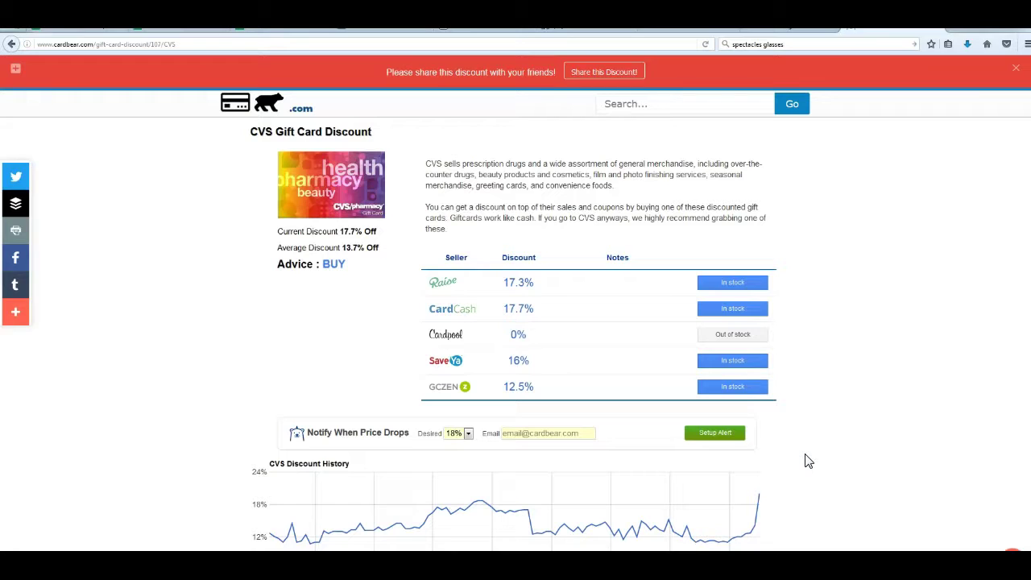
click(734, 285)
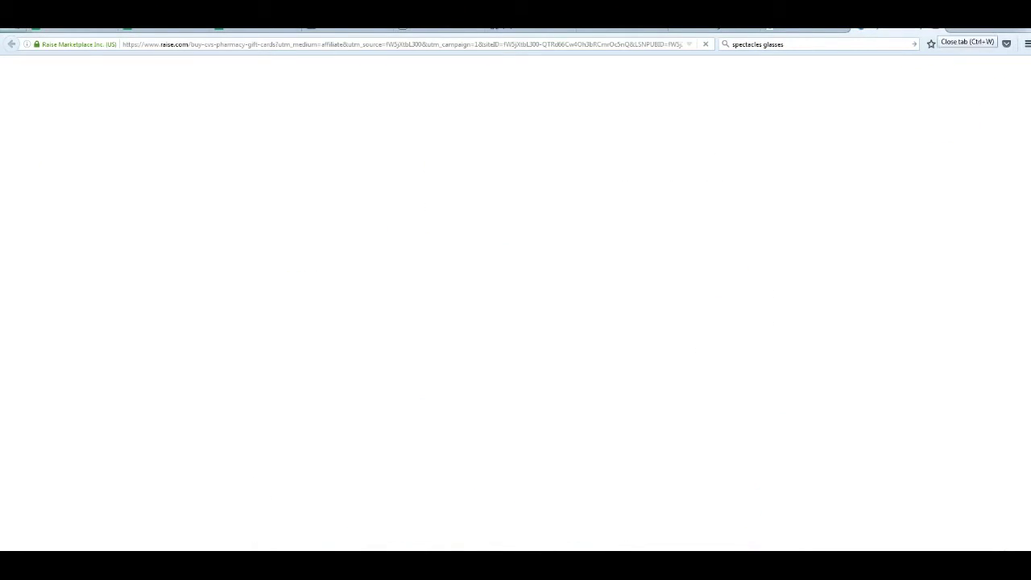
click(957, 31)
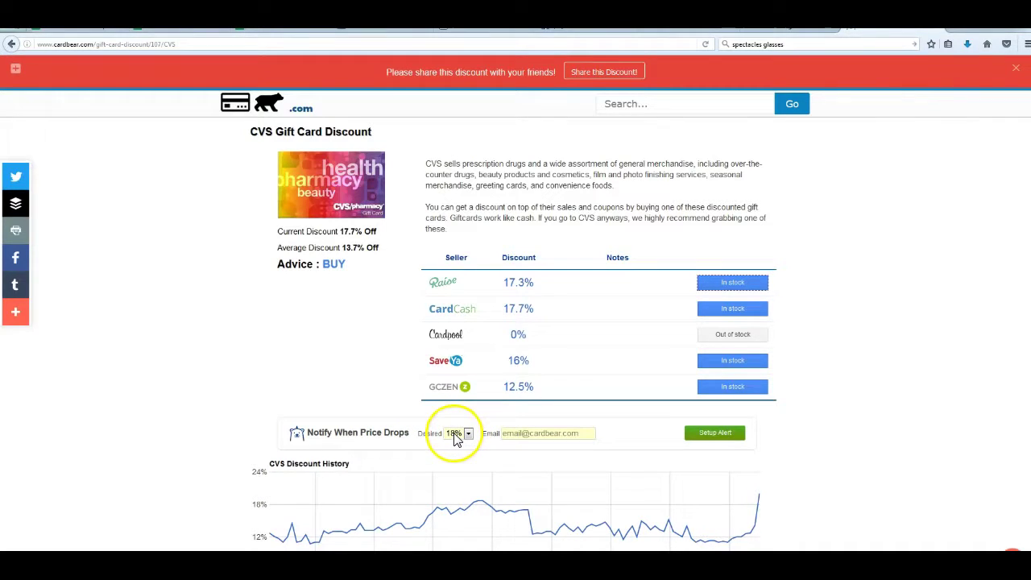
Set the desired discount for the CVS price drop notification to 20% and review the CVS discount history chart
click(456, 435)
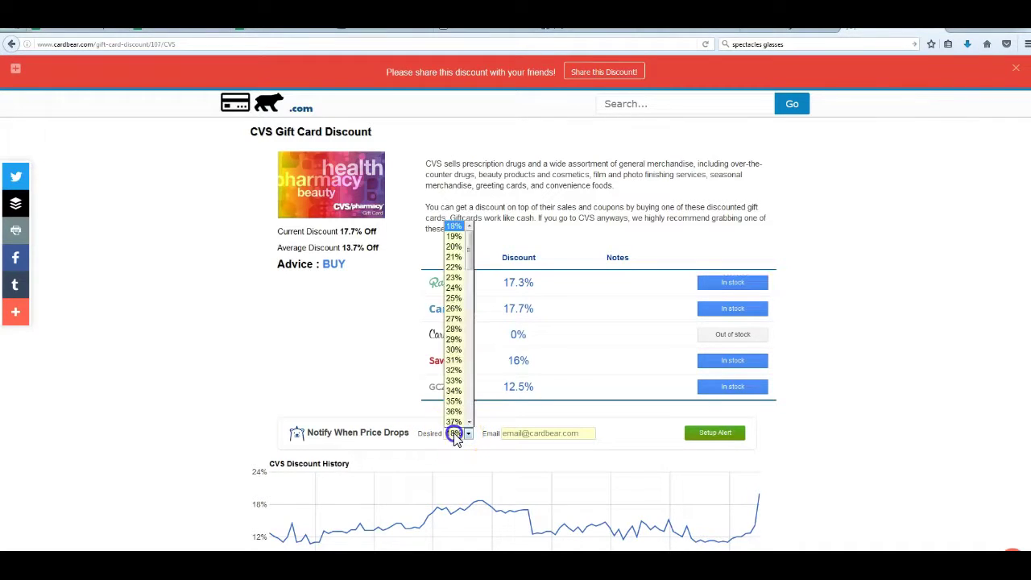
click(456, 248)
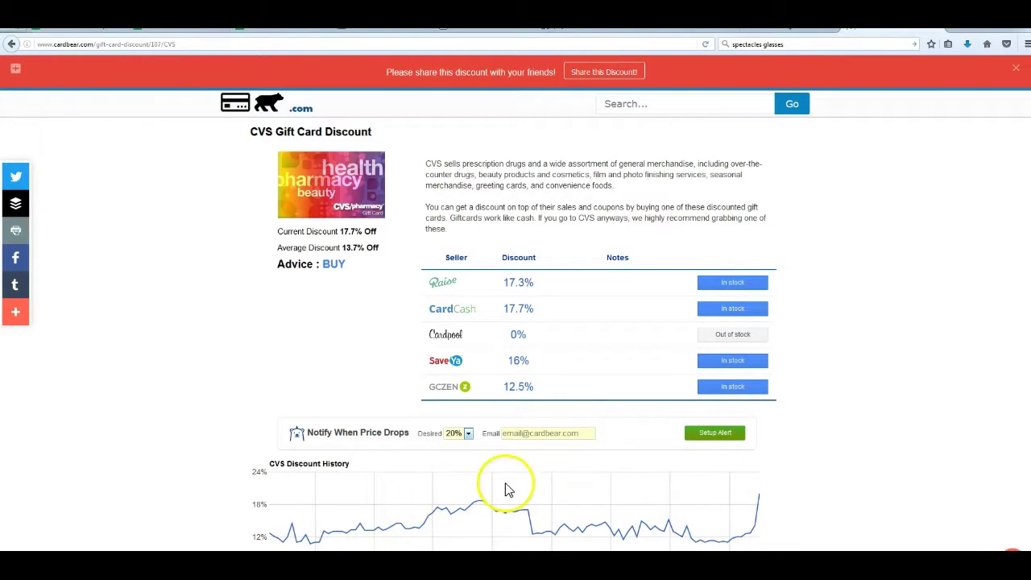
scroll(483, 409, down, 3)
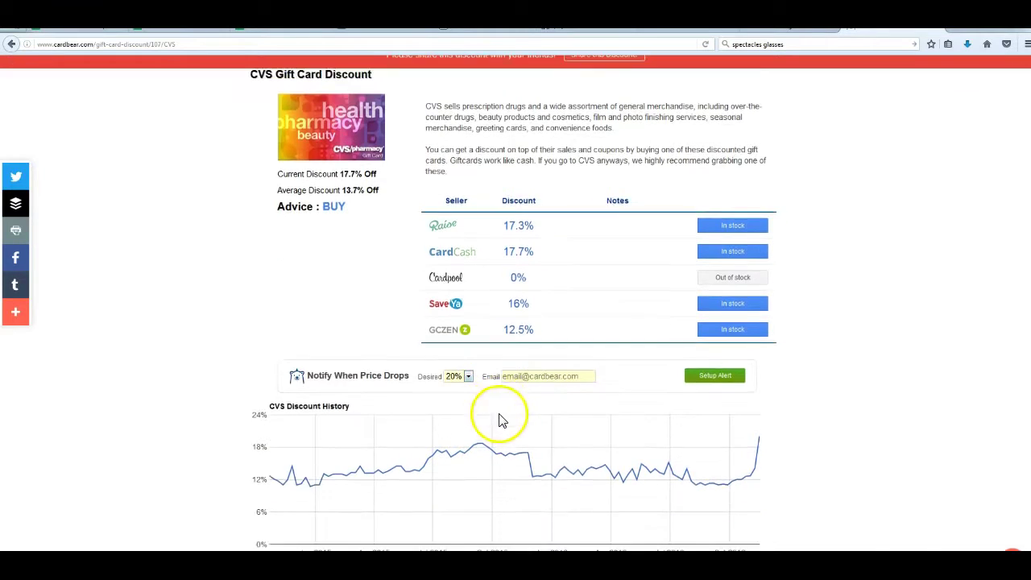
click(518, 277)
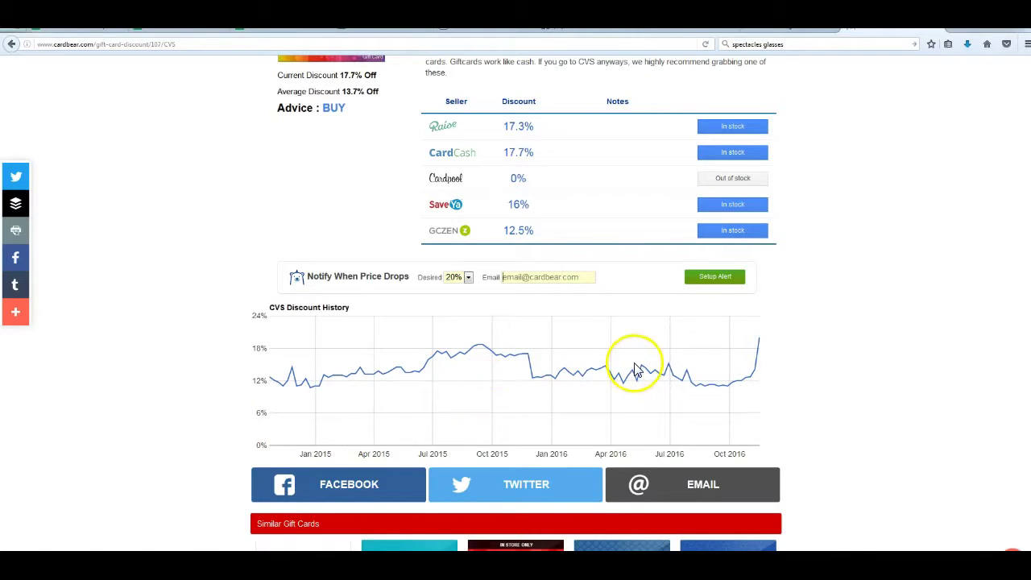
scroll(633, 367, up, 3)
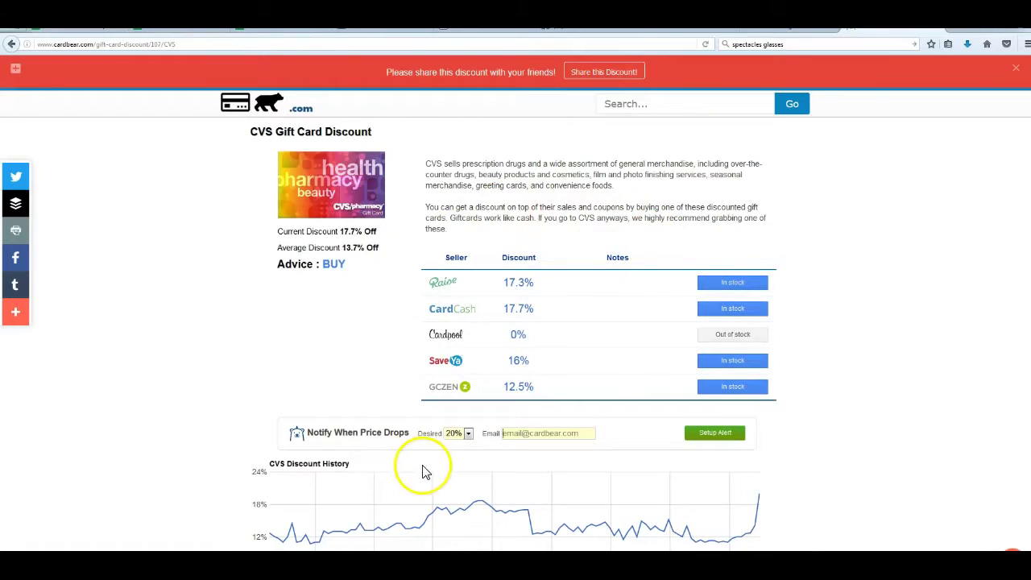
scroll(364, 465, down, 2)
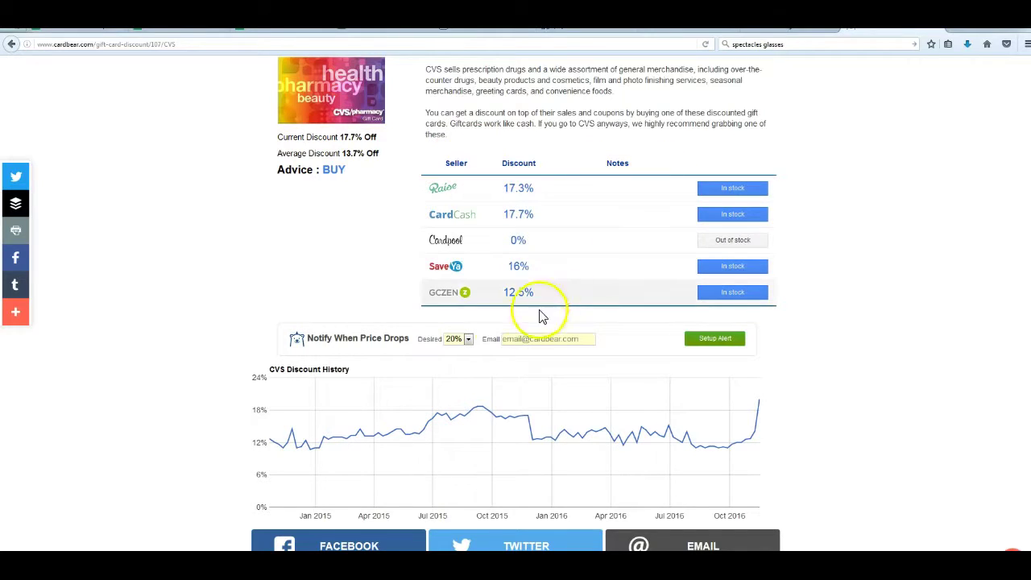
Return to Tactical Arbitrage and set the second store price reduction to 17%
scroll(798, 372, up, 2)
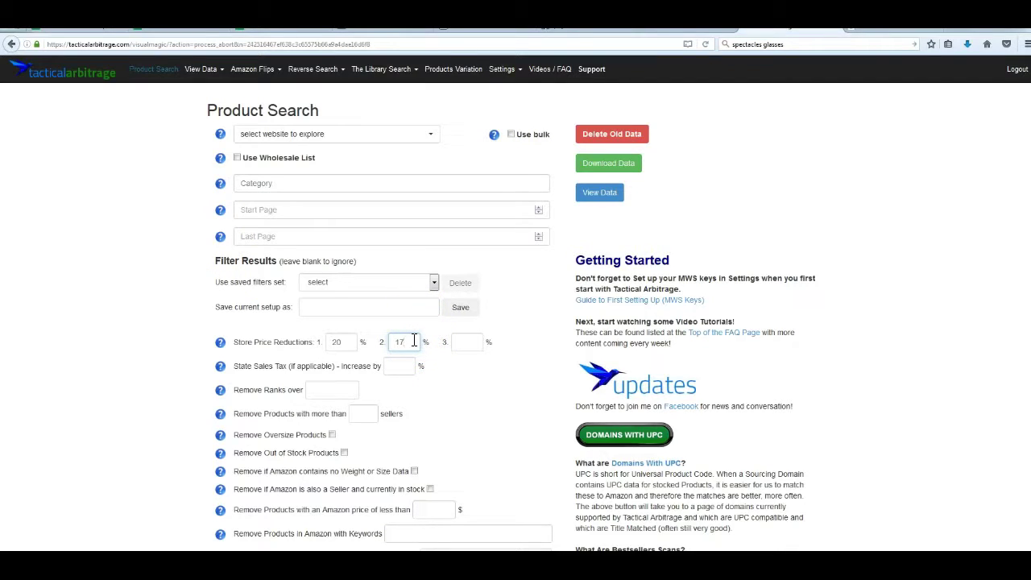
click(480, 344)
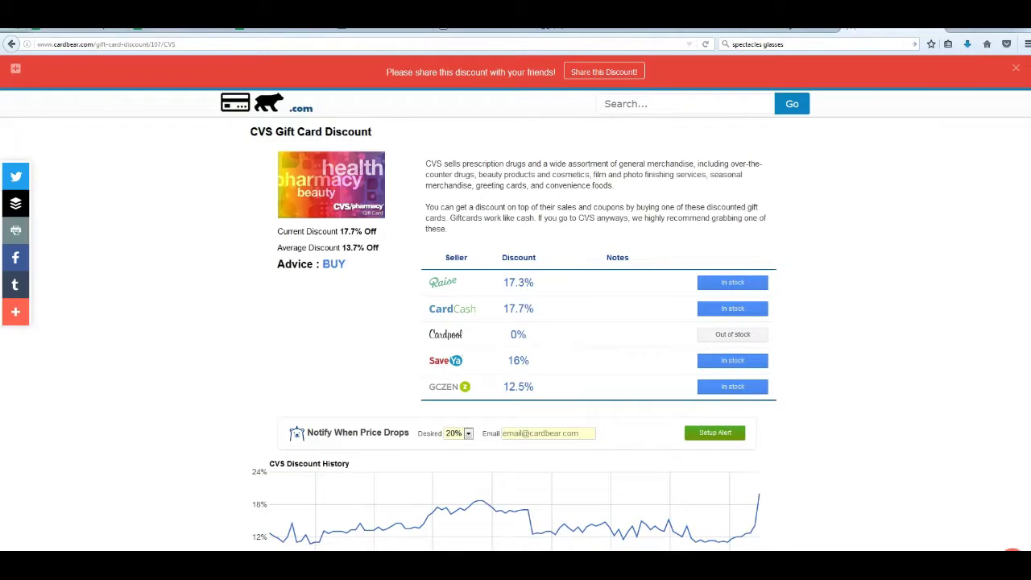
Open cashbackmonitor.com in place of the CVS gift card discount page
click(511, 42)
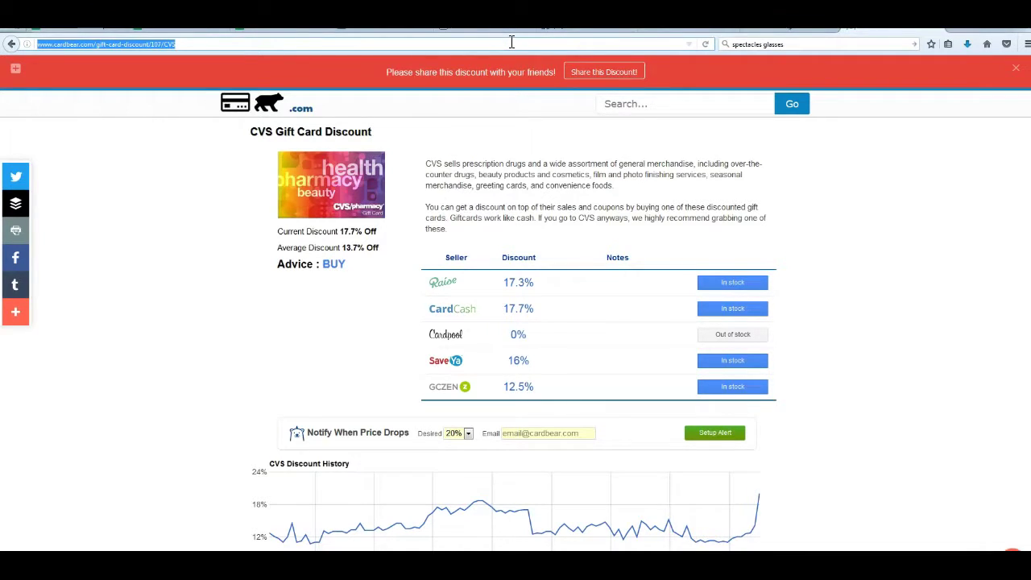
text(cashbackmonitor.com)
key(Return)
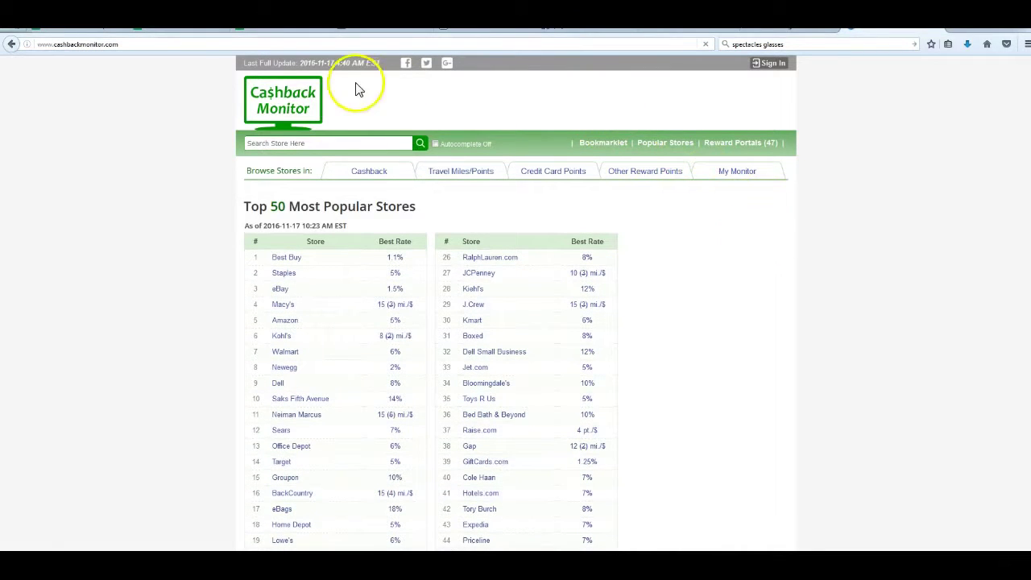
click(318, 142)
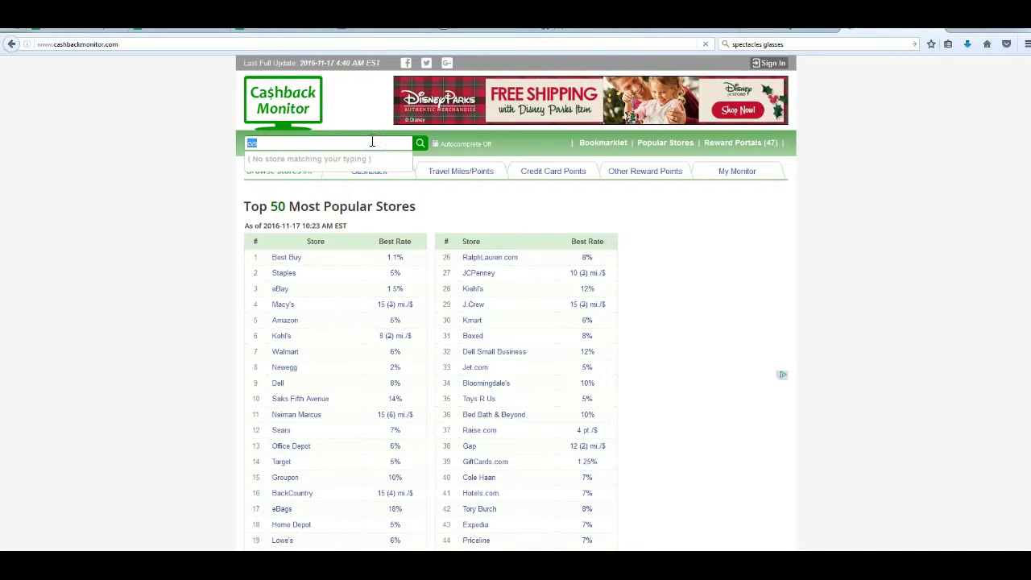
key(BackSpace)
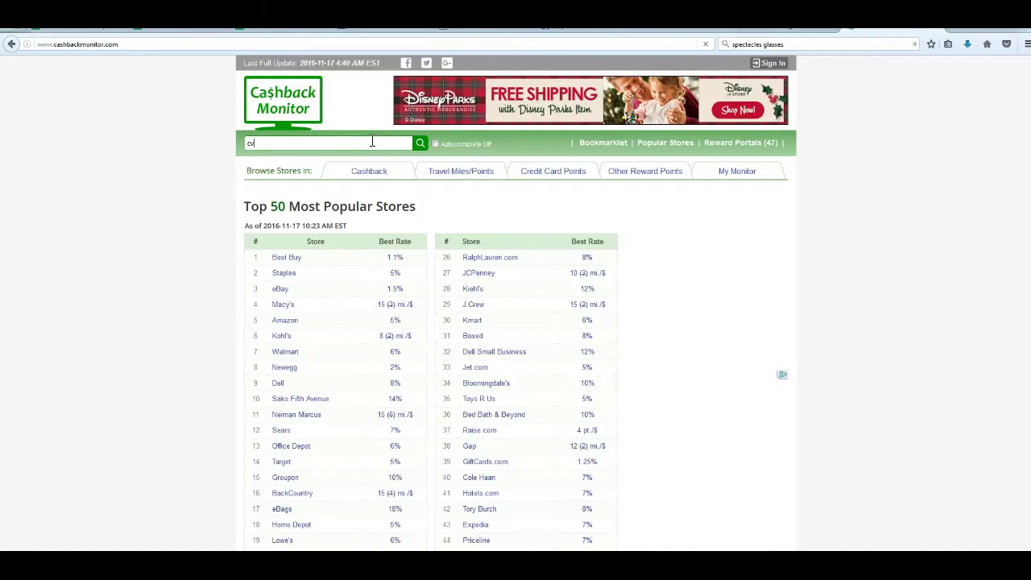
key(BackSpace)
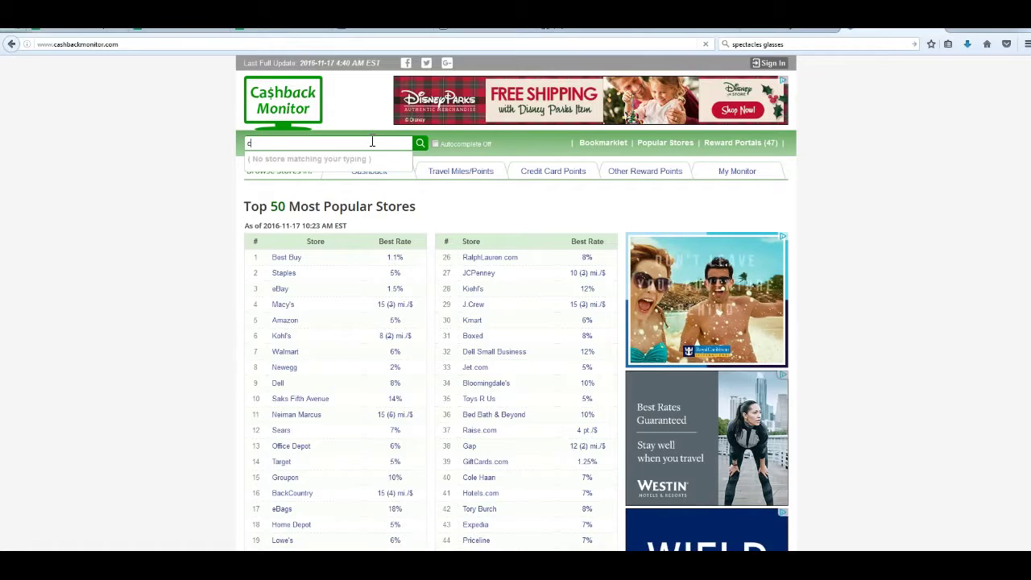
key(BackSpace)
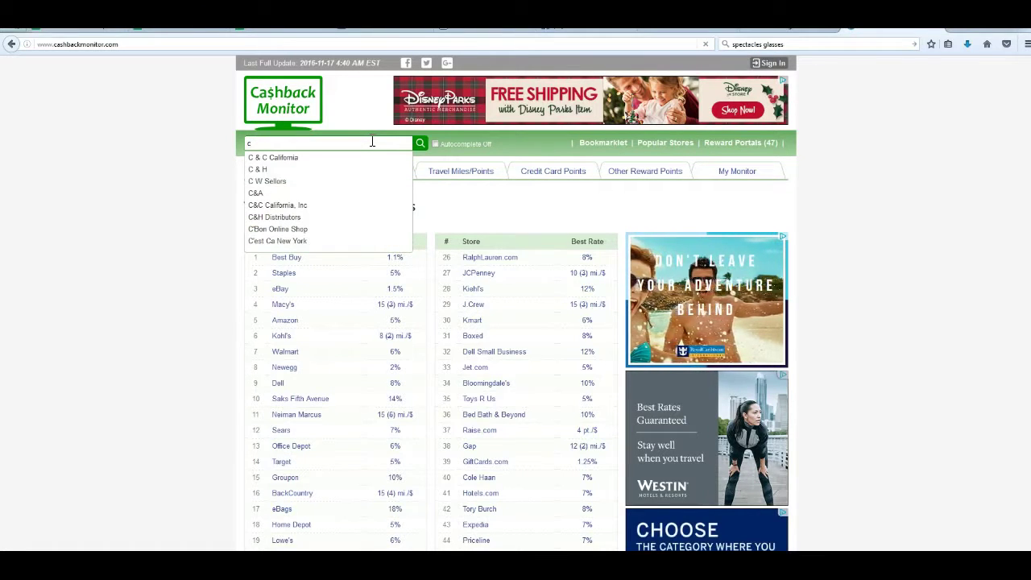
key(BackSpace)
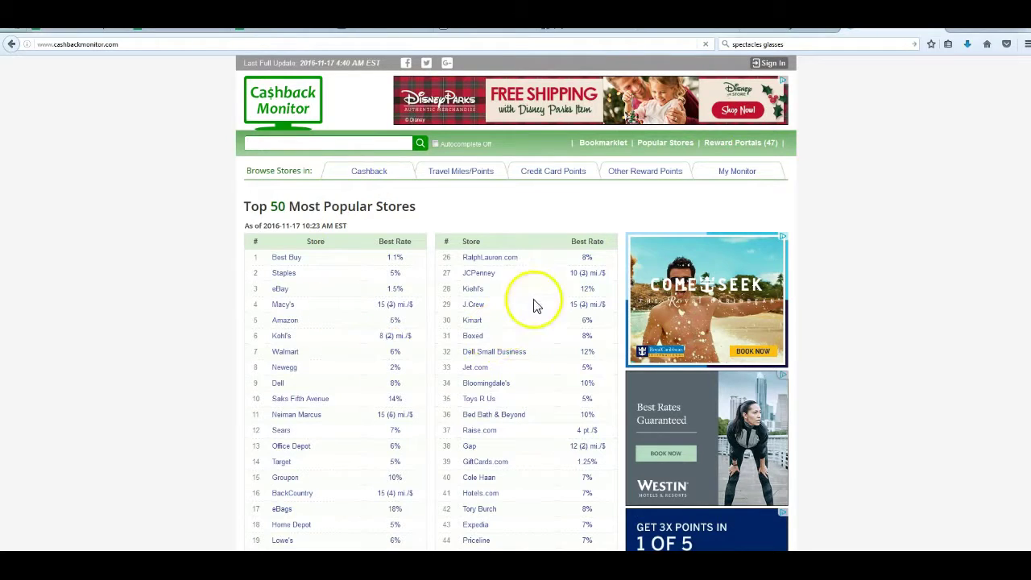
Open the RalphLauren.com reward comparison and review the cashback, travel miles and credit card point rates by portal
click(489, 258)
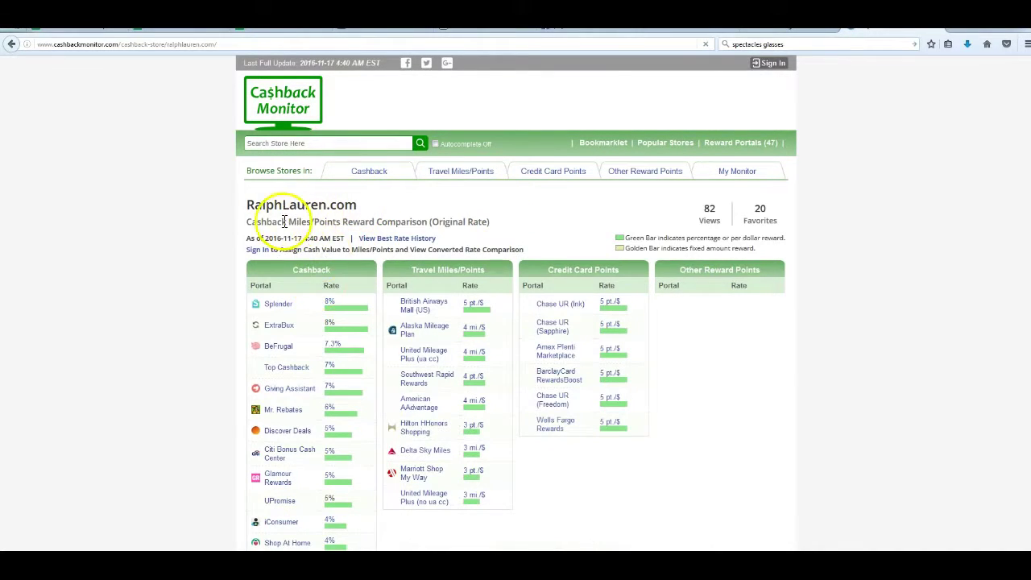
scroll(224, 234, down, 3)
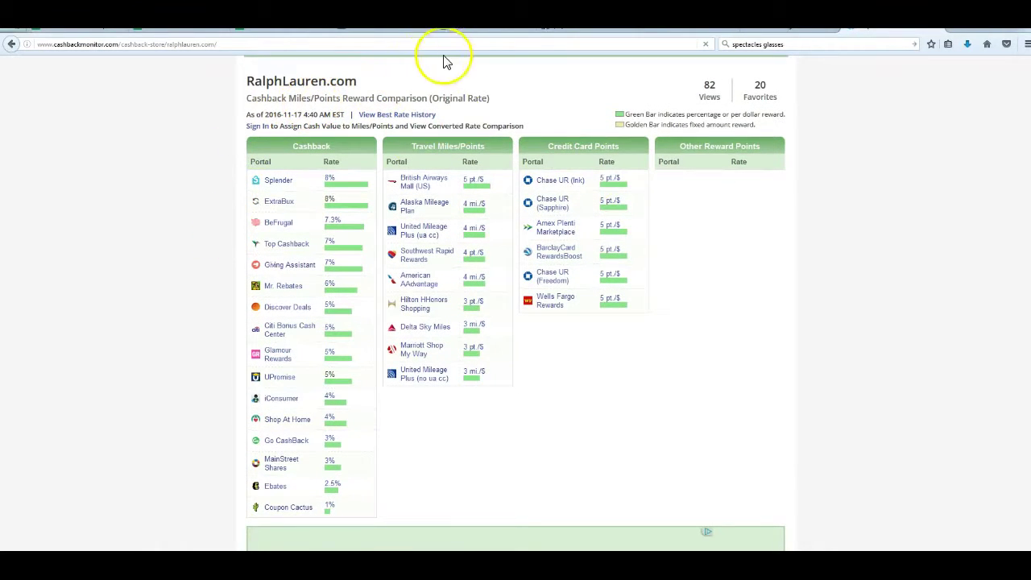
scroll(501, 94, up, 1)
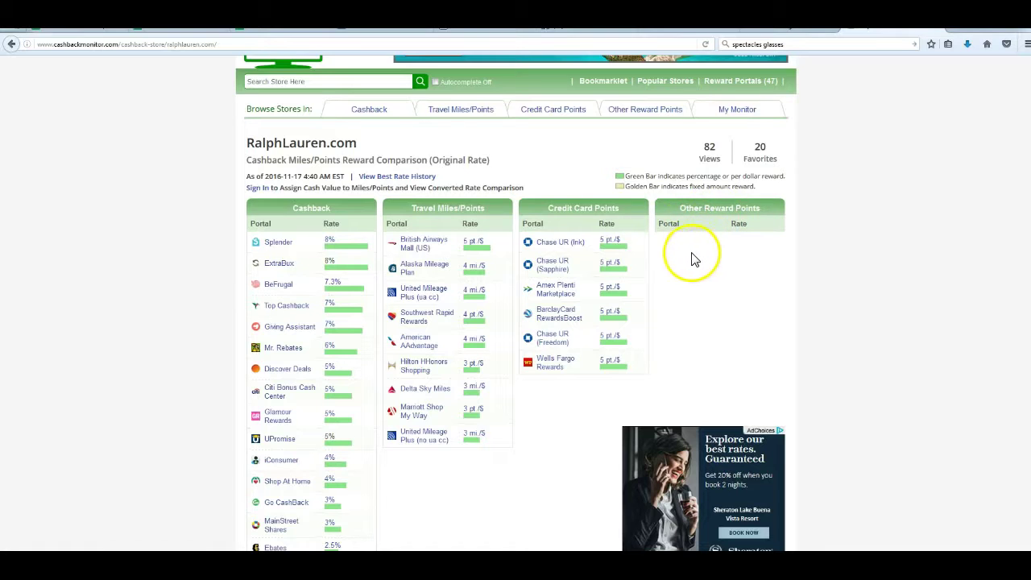
scroll(433, 468, down, 1)
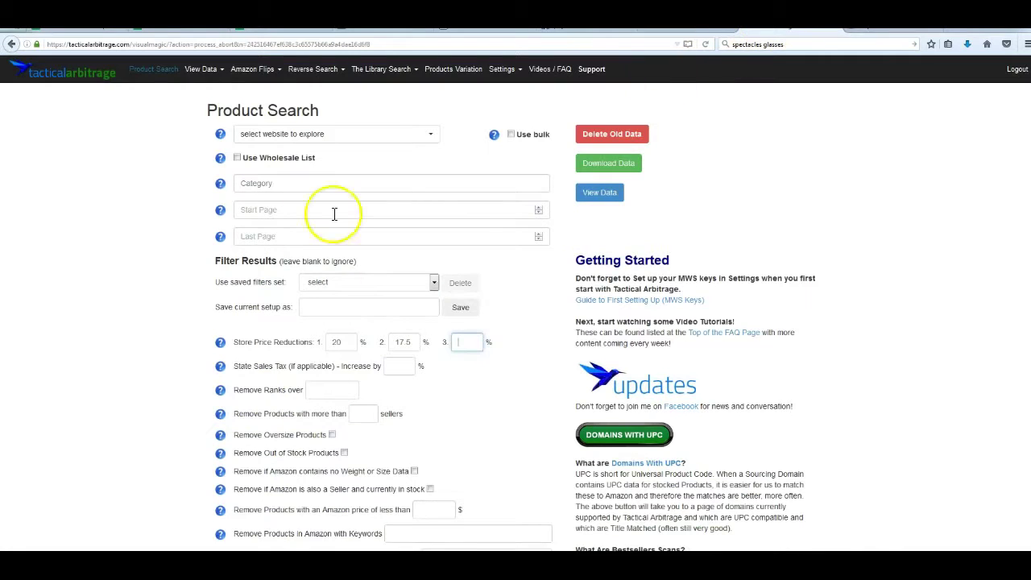
In Tactical Arbitrage's Product Search, set the third store price reduction to 8%
click(464, 341)
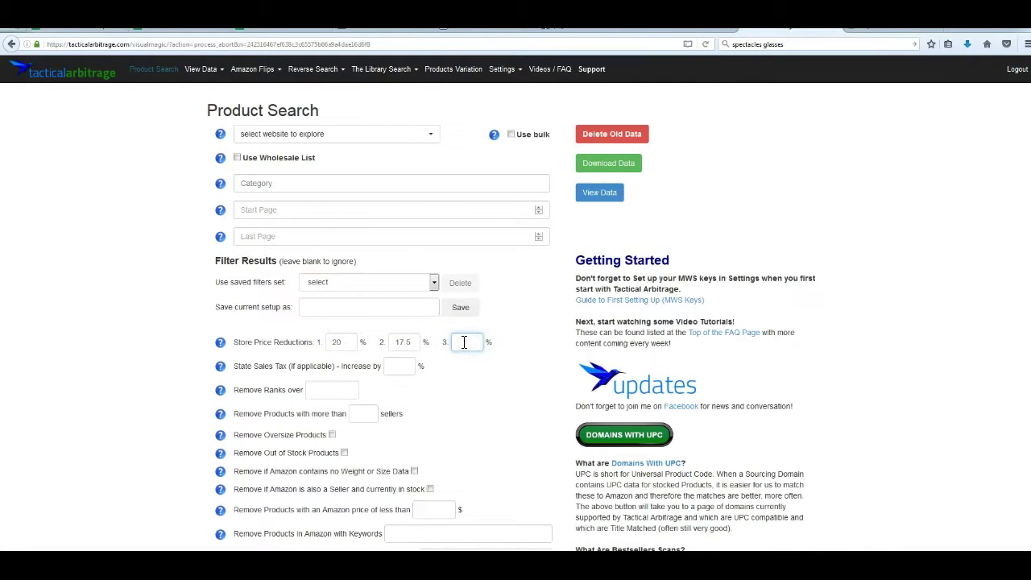
text(8)
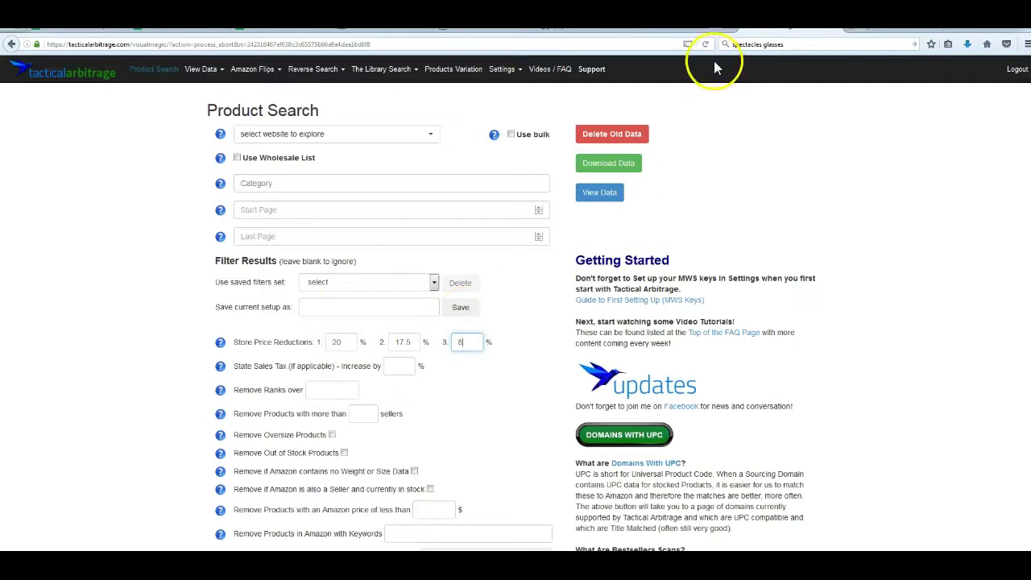
click(805, 18)
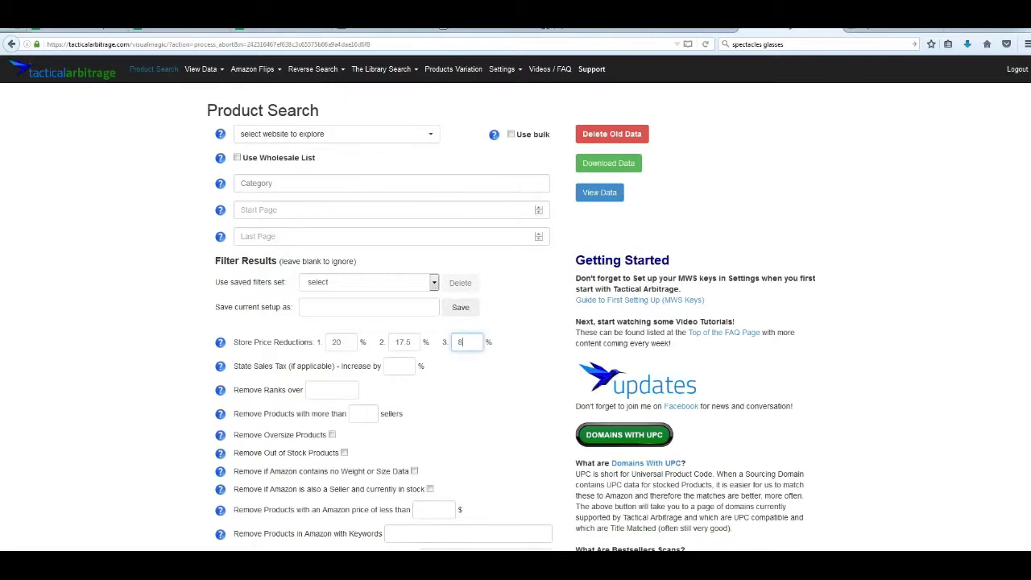
click(345, 346)
click(403, 341)
click(441, 402)
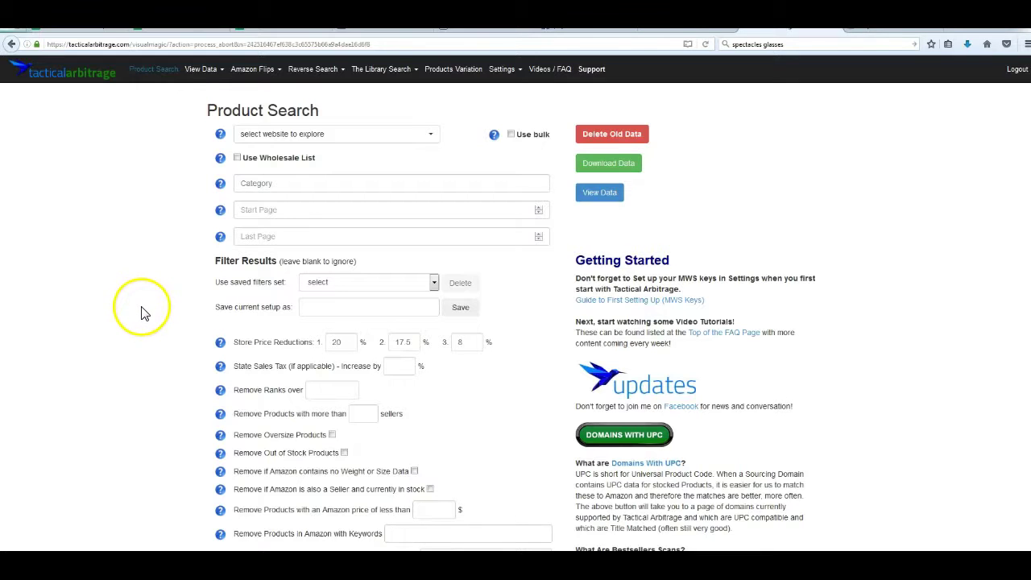
Switch to the A STEP AHEAD TACTICAL SOURCING SHEET in Google Sheets and examine its store deals, gift card discounts and cashback rates
click(182, 29)
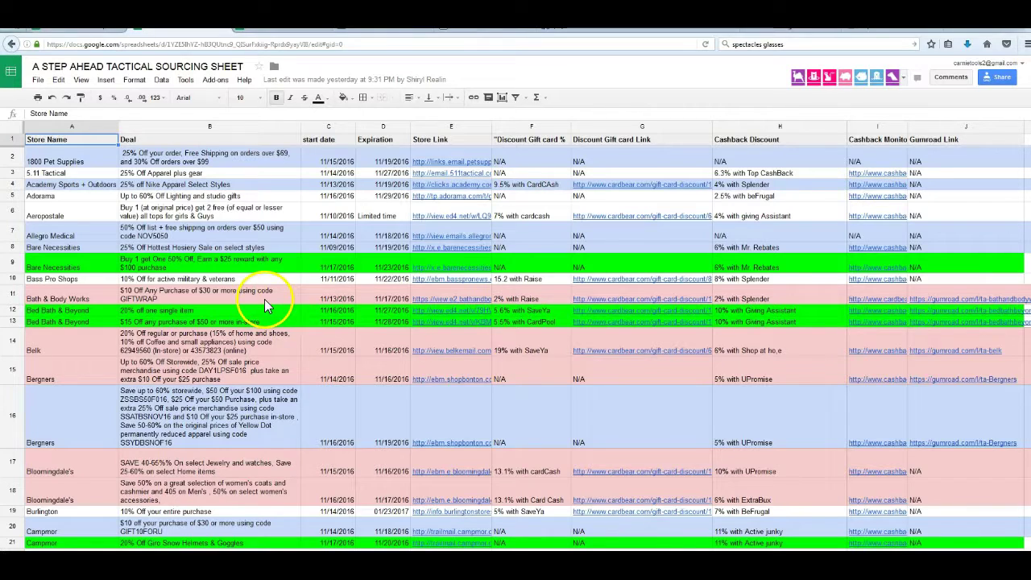
click(243, 297)
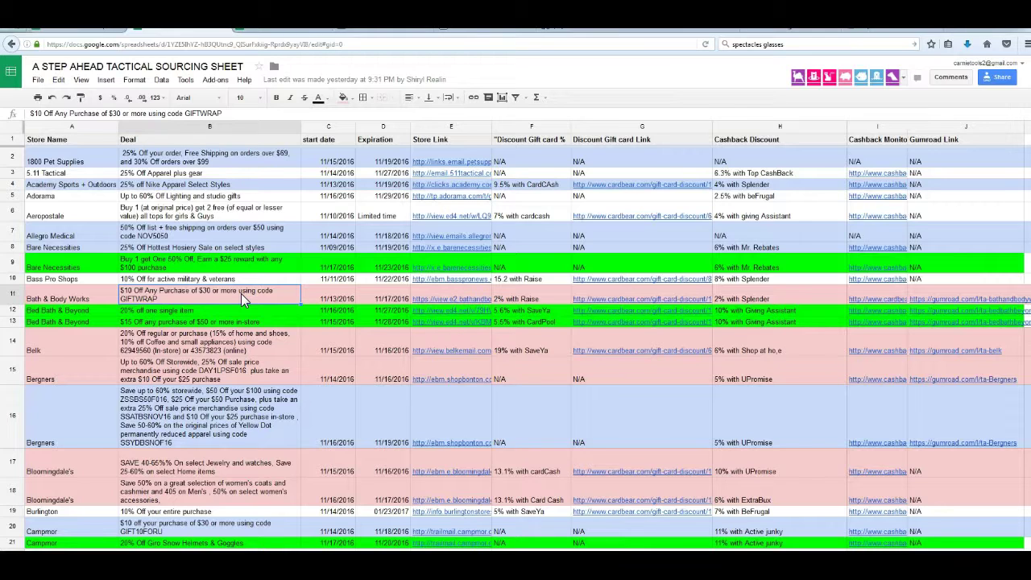
click(210, 359)
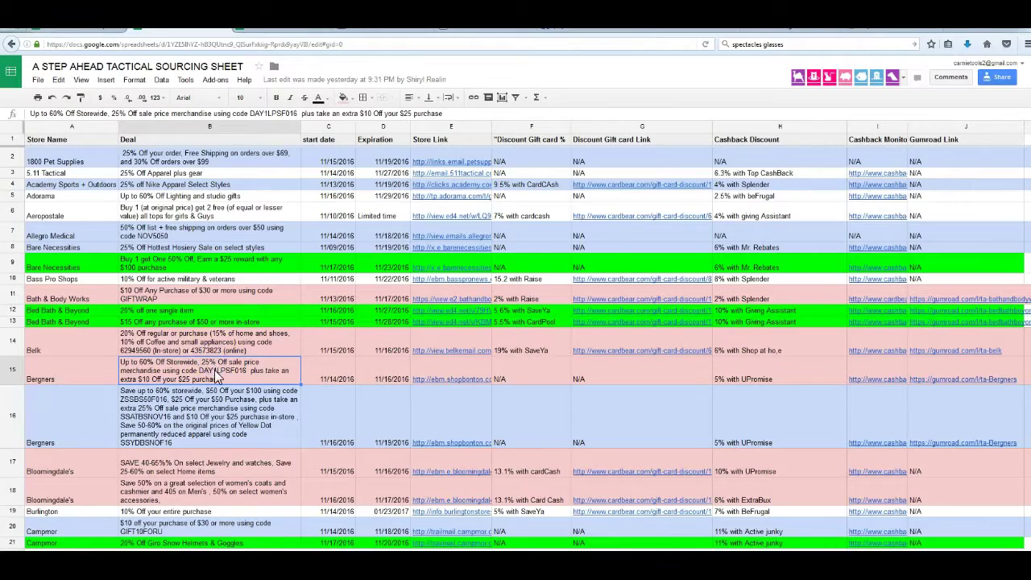
scroll(215, 380, down, 3)
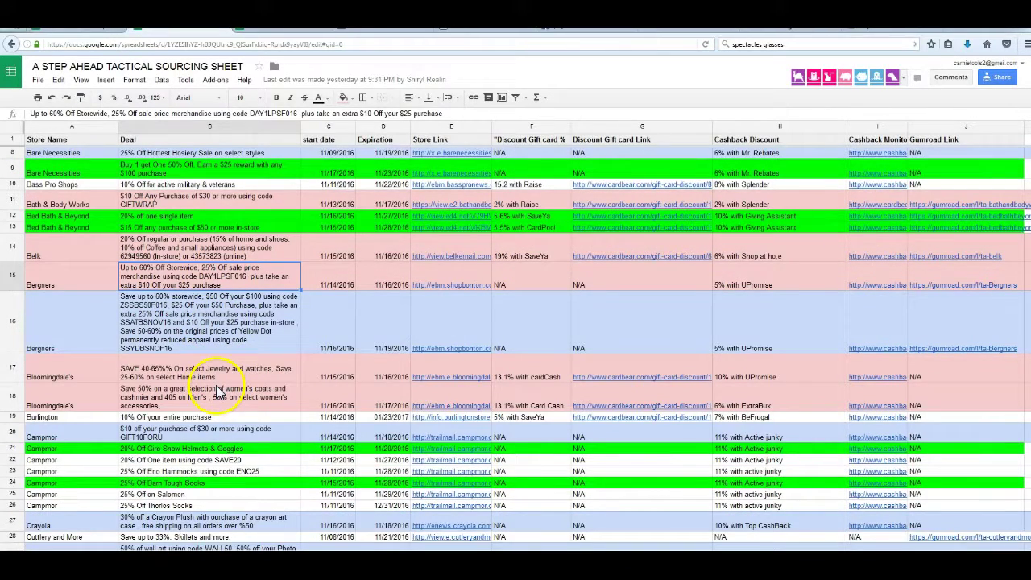
click(216, 393)
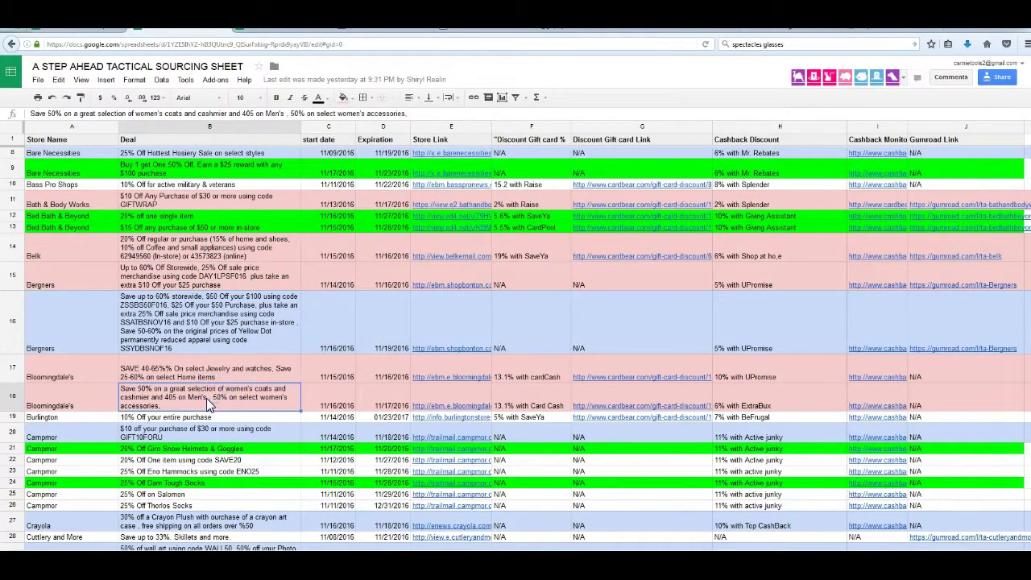
click(208, 461)
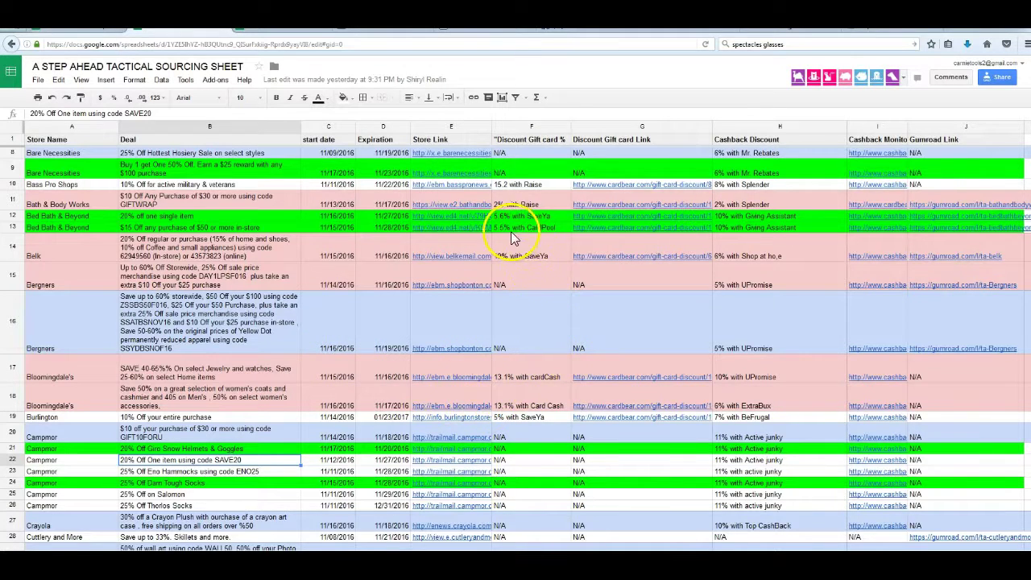
scroll(657, 402, up, 1)
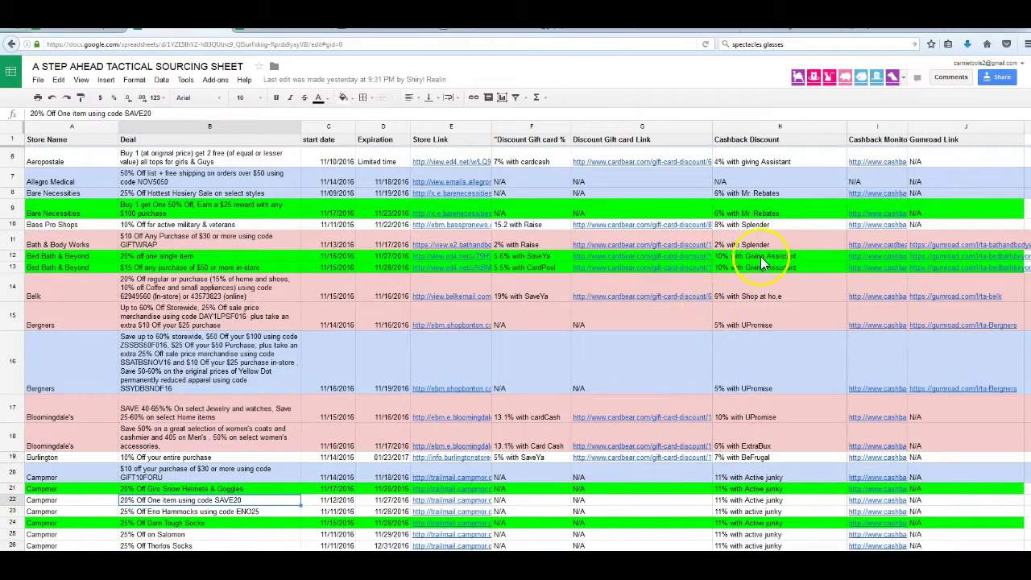